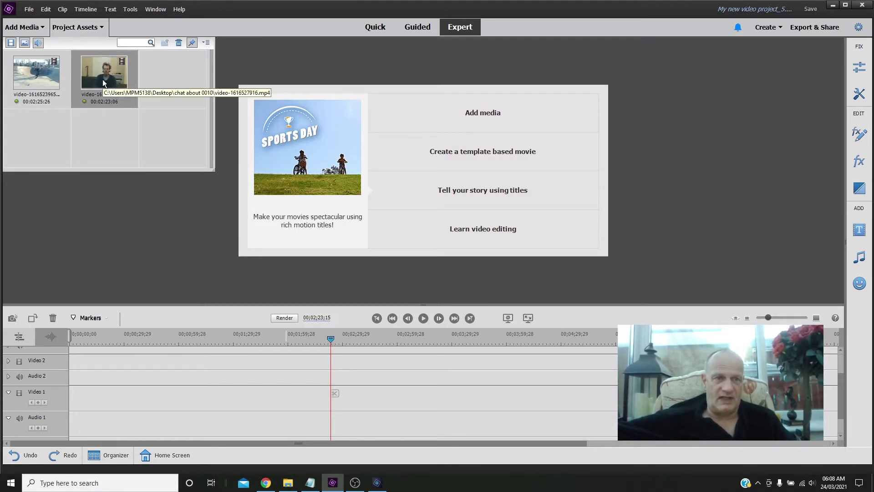
Place video-1616523965.mp4 on the Video 1 track and video-1616527916.mp4 above it on Video 2, with both clips starting together
click(35, 85)
drag(34, 85, 260, 415)
drag(330, 339, 400, 345)
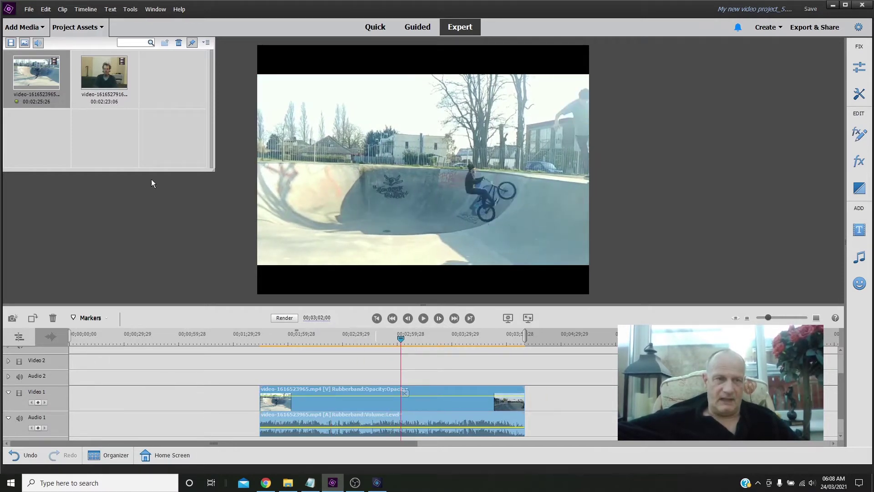
drag(100, 77, 261, 372)
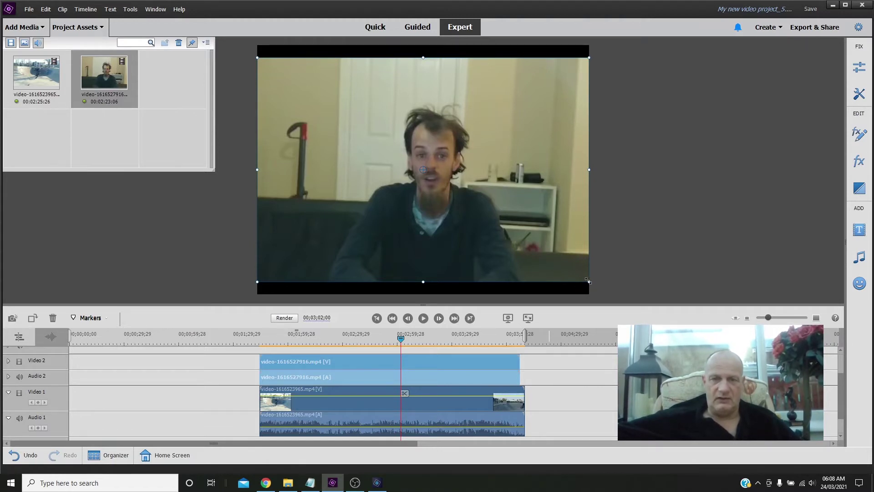
Shrink the Video 2 clip into a small picture-in-picture over the upper right of the skatepark footage and preview the playback
drag(588, 280, 476, 205)
drag(442, 169, 514, 129)
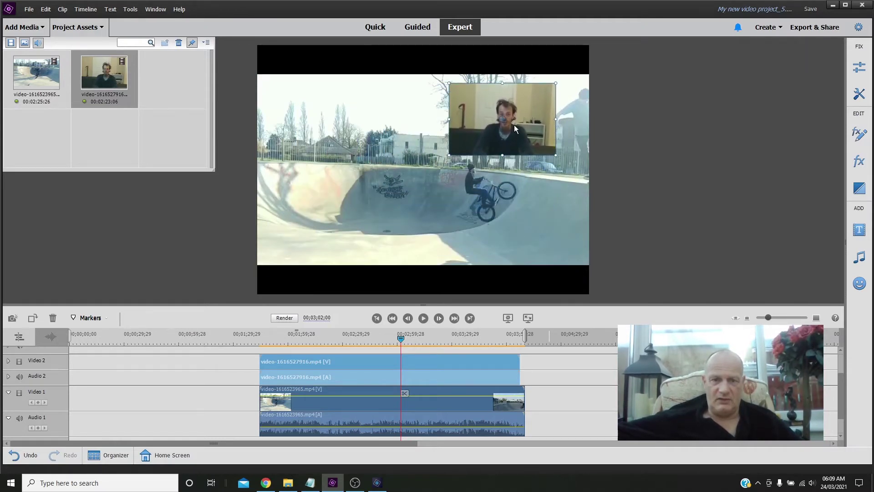
click(424, 318)
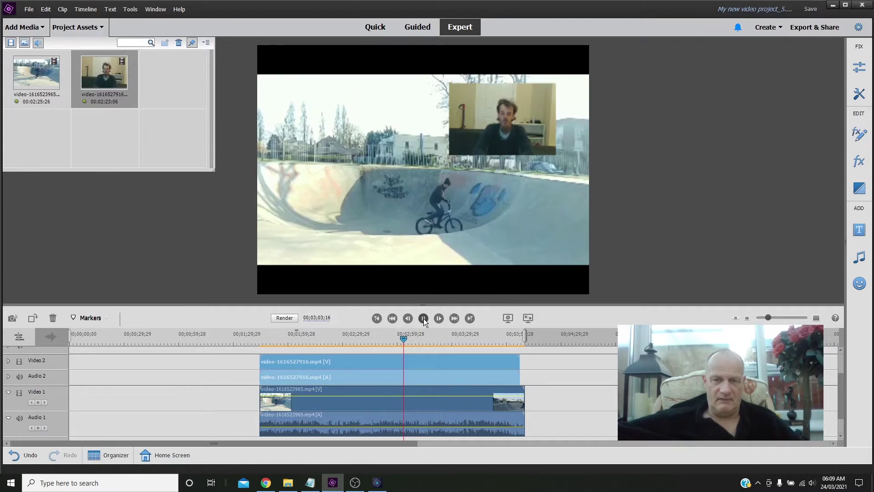
Lower the volume level of the skatepark clip on Video 1 to -0.8 dB
click(427, 421)
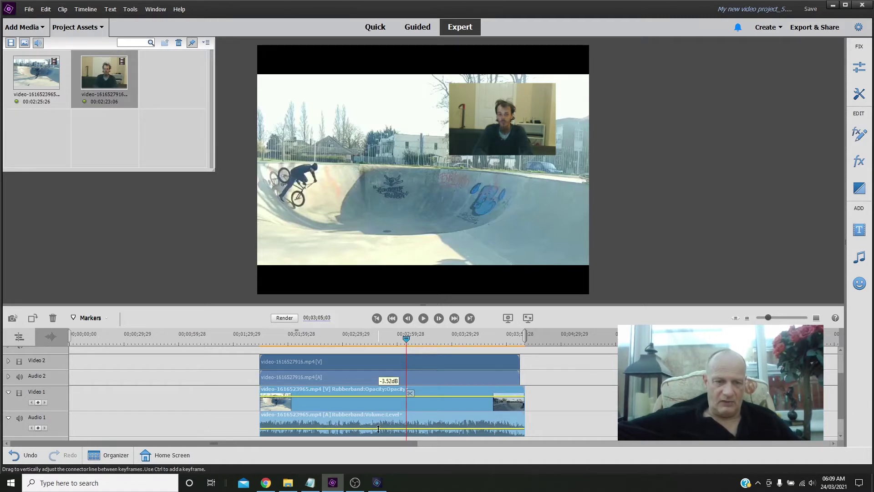
drag(378, 428, 378, 426)
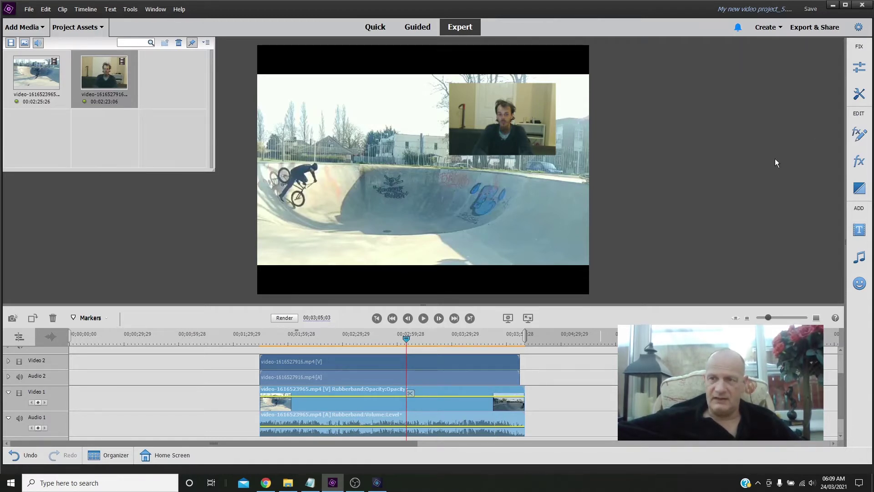
click(861, 69)
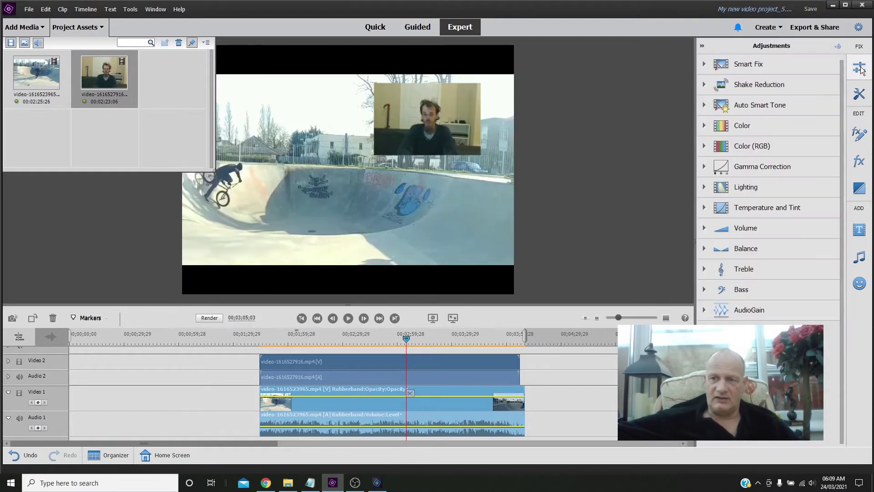
click(747, 228)
mouse_move(803, 253)
mouse_down()
mouse_move(780, 255)
mouse_move(791, 257)
mouse_up()
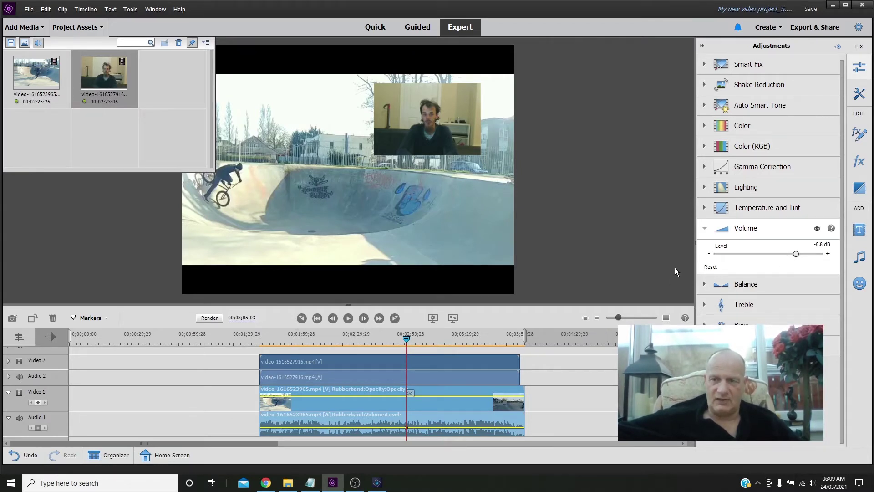
click(704, 228)
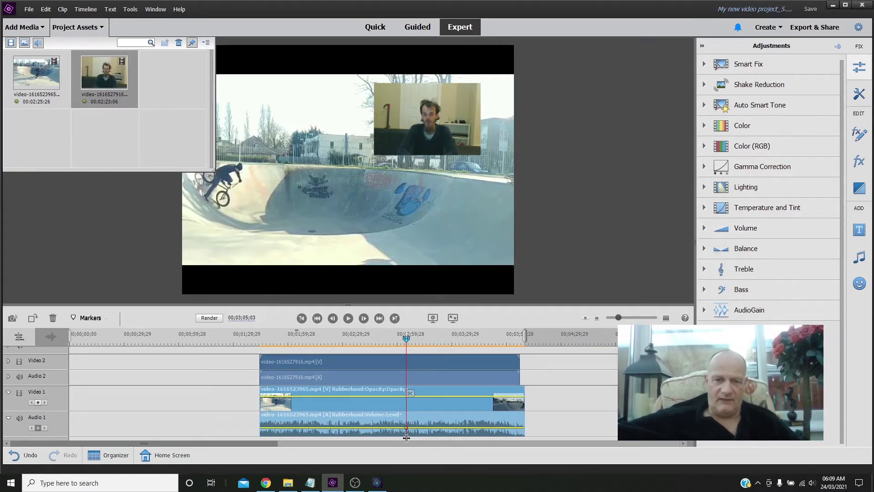
Delete the audio of both the skatepark clip on Video 1 and the overlay clip on Video 2
right_click(359, 400)
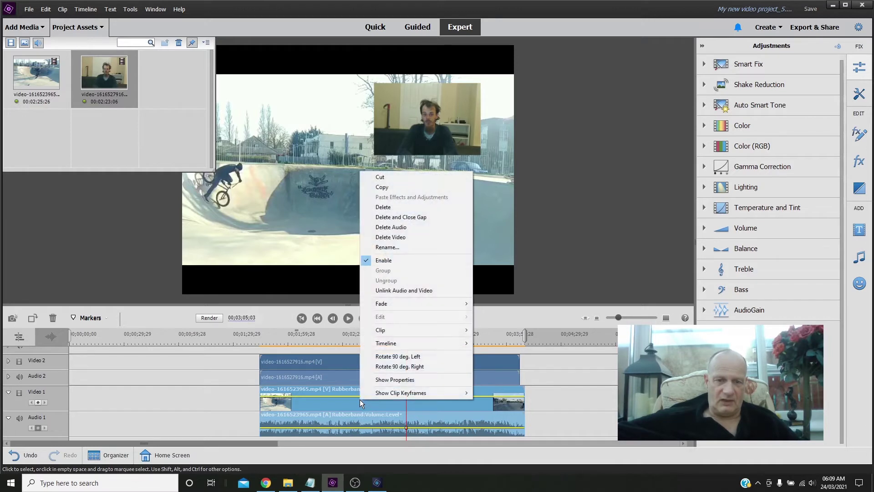
click(406, 227)
click(380, 362)
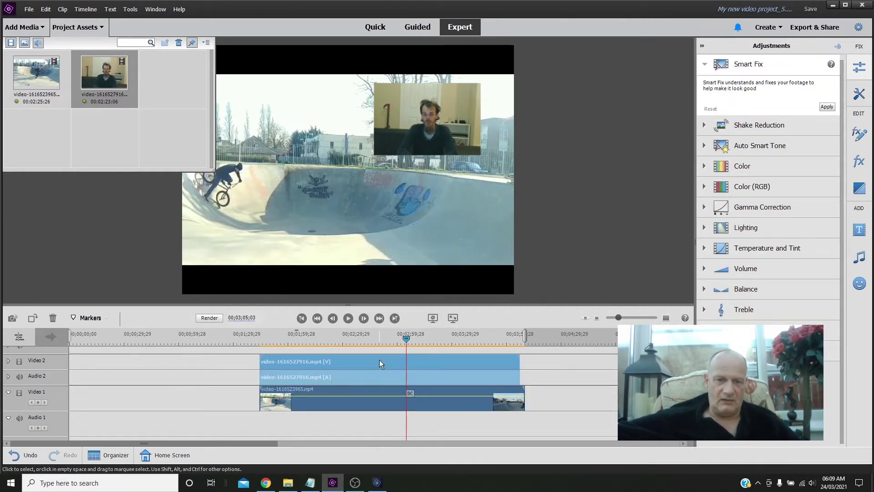
right_click(380, 363)
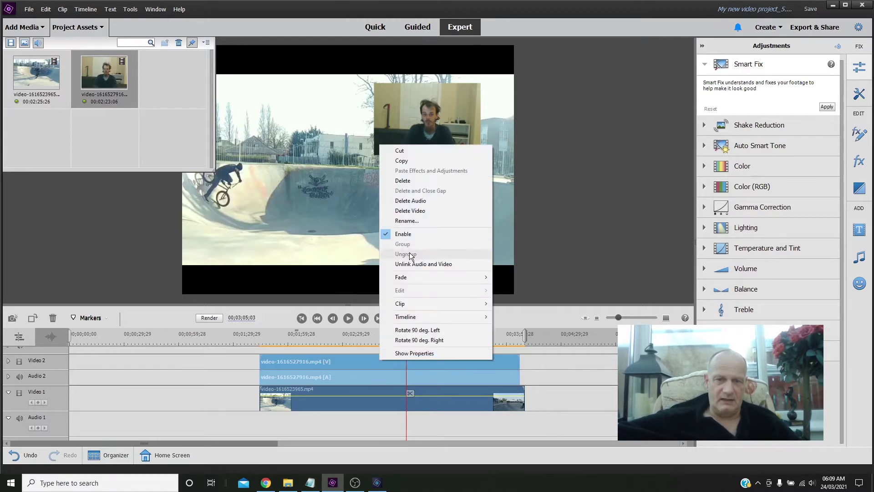
click(411, 201)
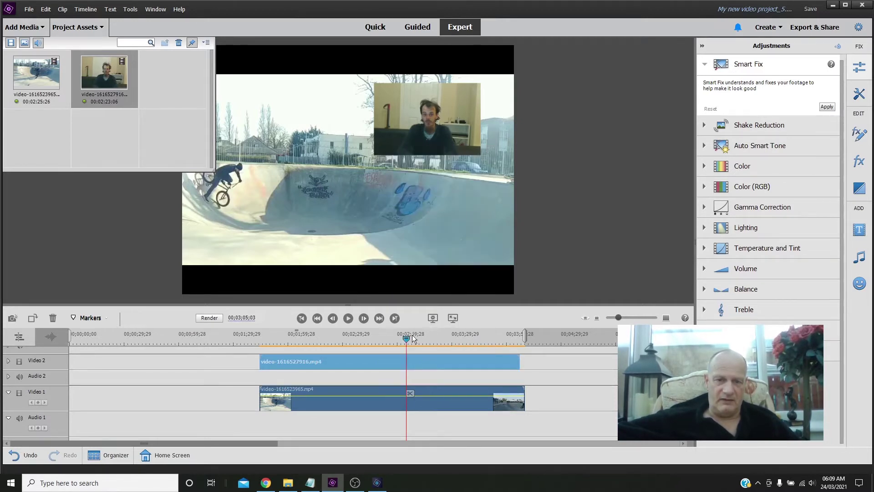
Hide the project assets, then slightly resize the picture-in-picture in the preview and shift it to about position 461, 156
click(103, 28)
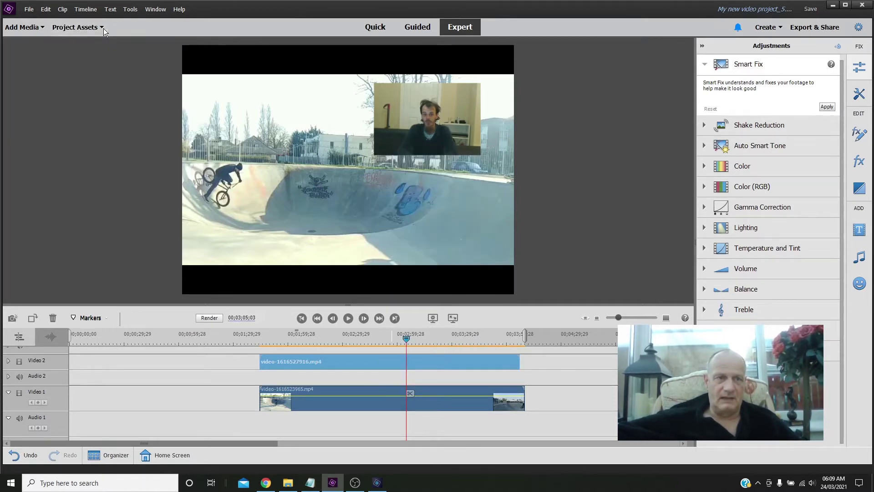
click(465, 120)
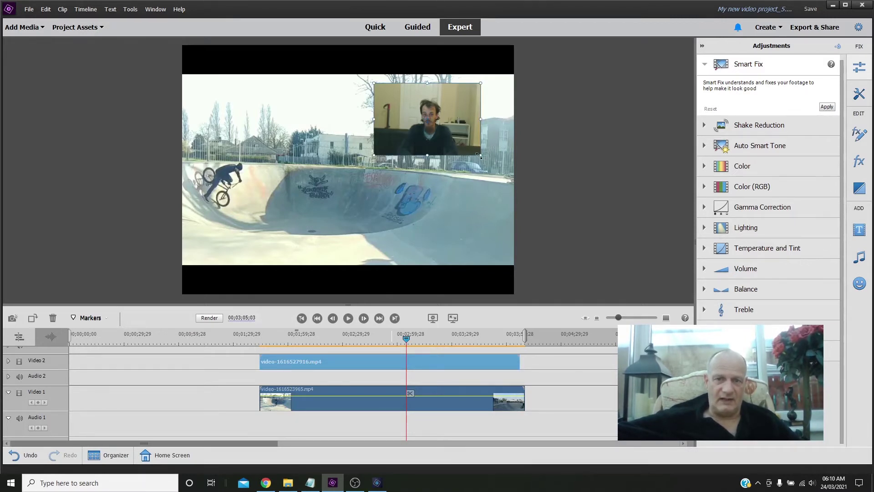
drag(482, 156, 462, 137)
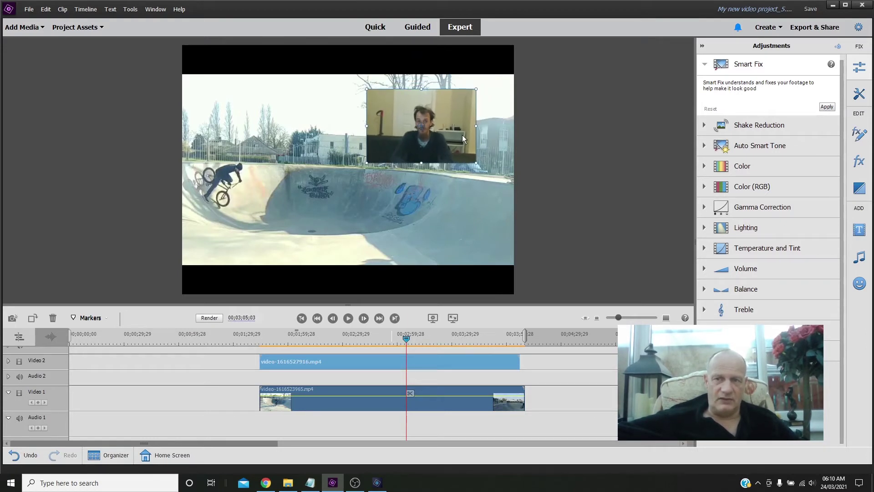
In the overlay clip's Motion settings, set the scale to 43.3 and the position to 442.3, 166.8
click(704, 65)
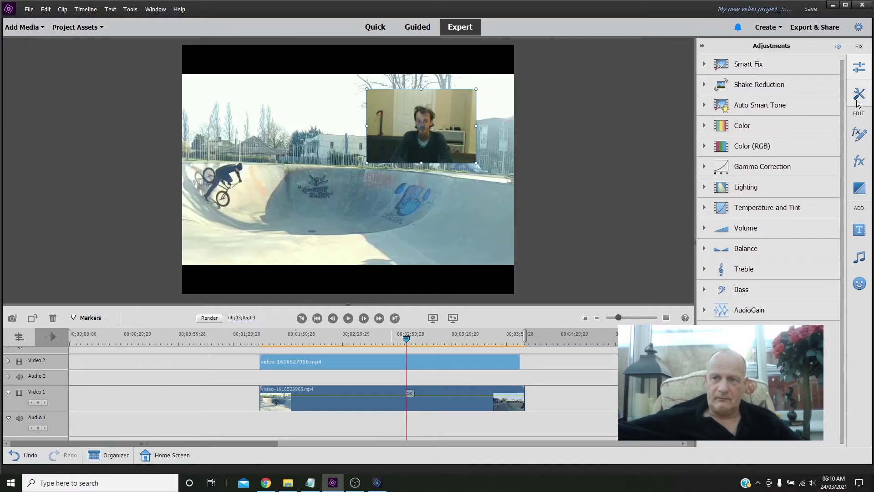
click(859, 133)
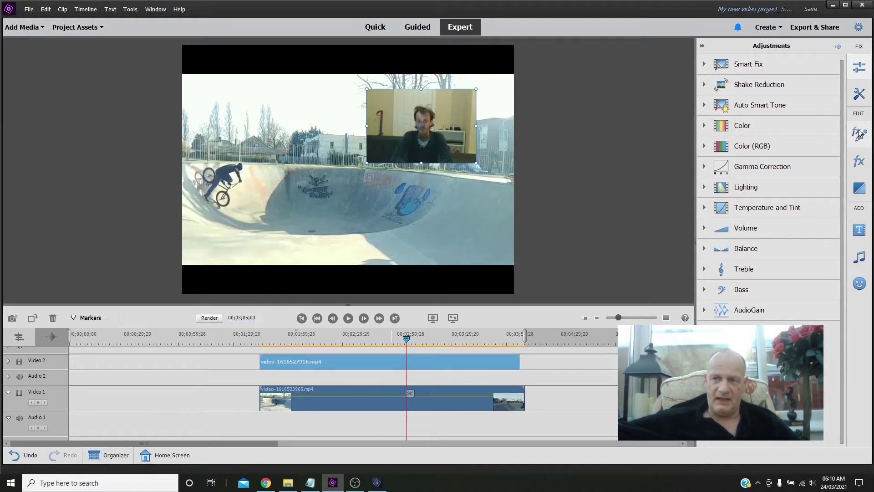
click(704, 64)
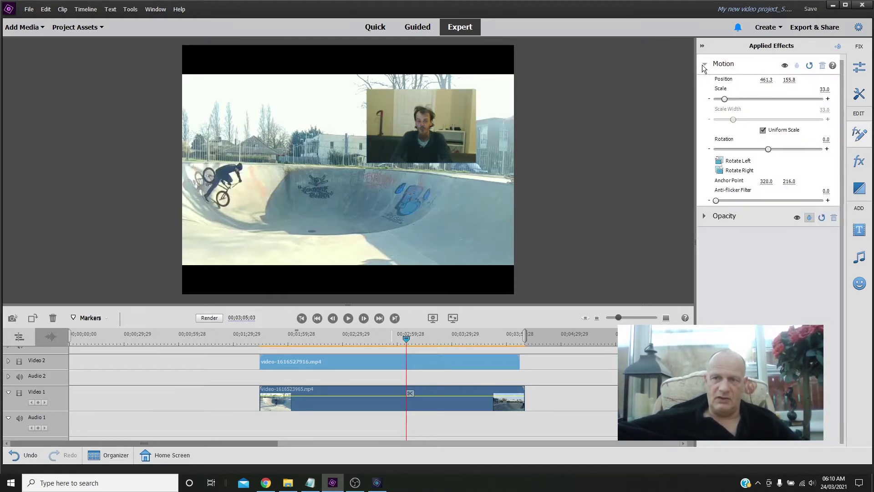
drag(724, 99, 728, 102)
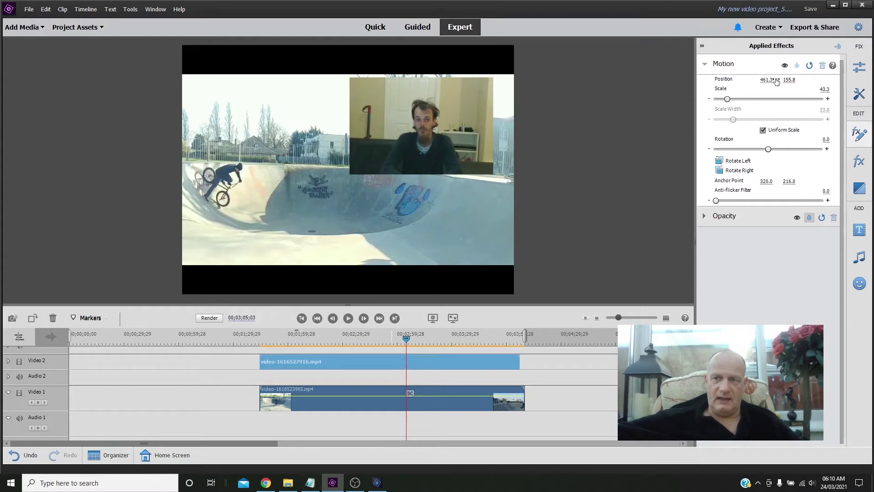
drag(767, 82, 793, 79)
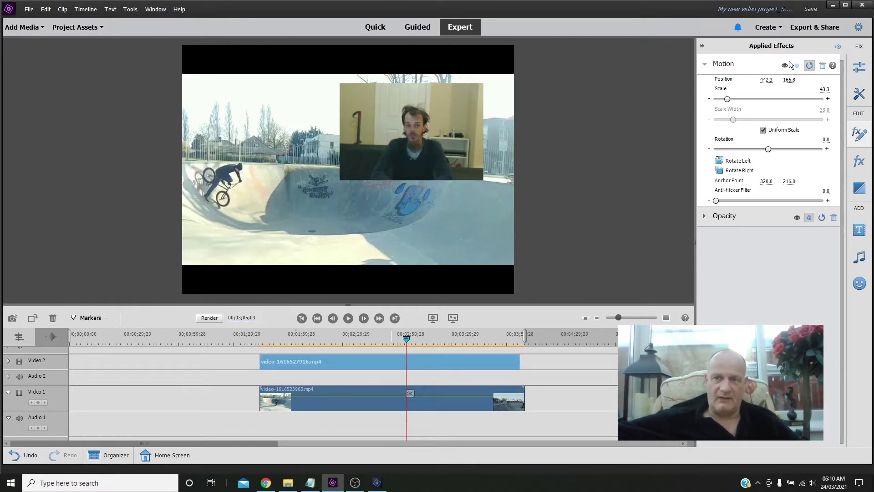
click(702, 46)
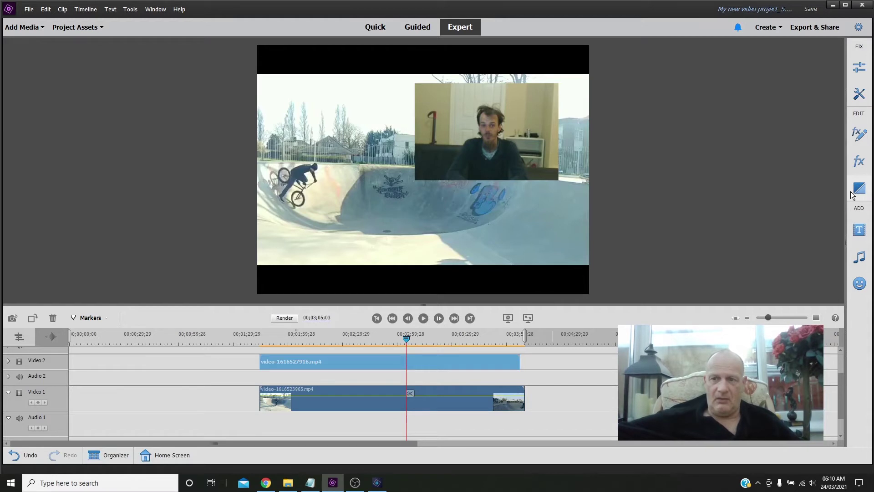
Search the video effects for "crop" and apply the Crop effect to the overlay clip on Video 2
click(858, 162)
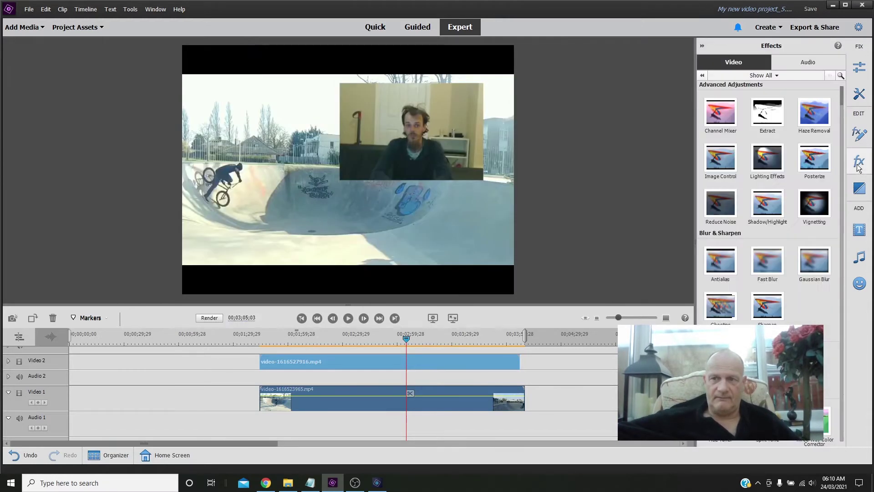
click(841, 76)
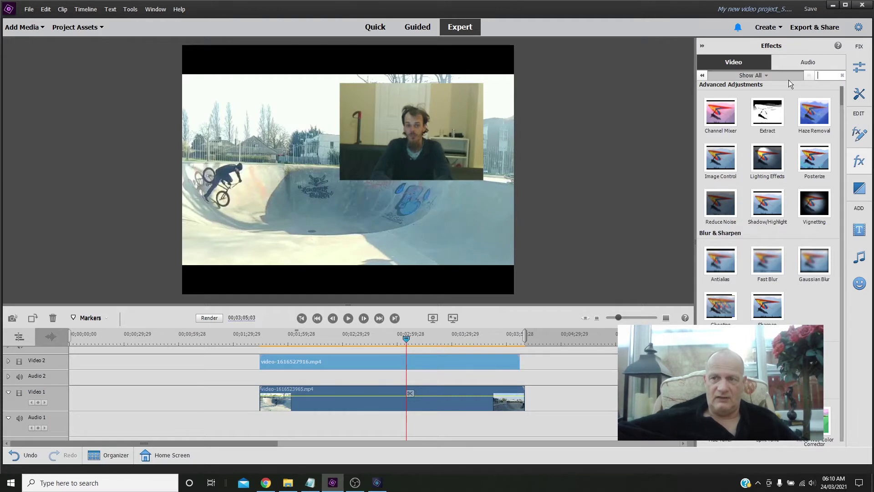
text(crop)
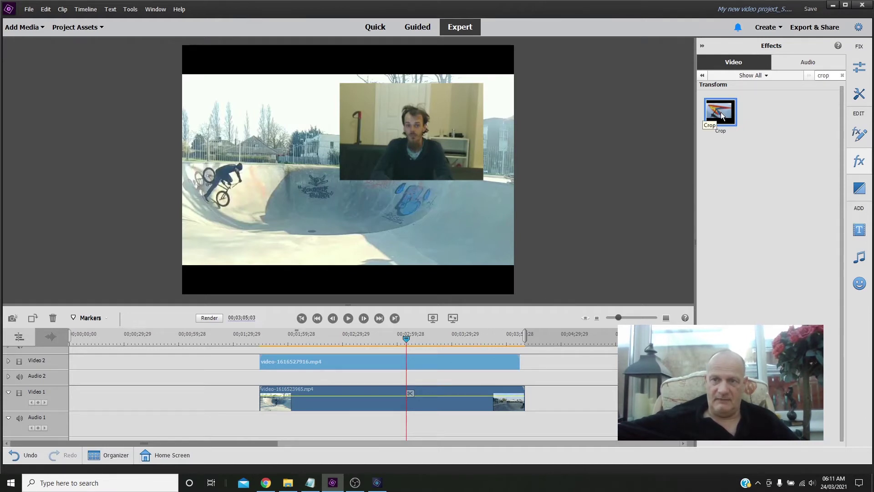
drag(720, 112, 495, 360)
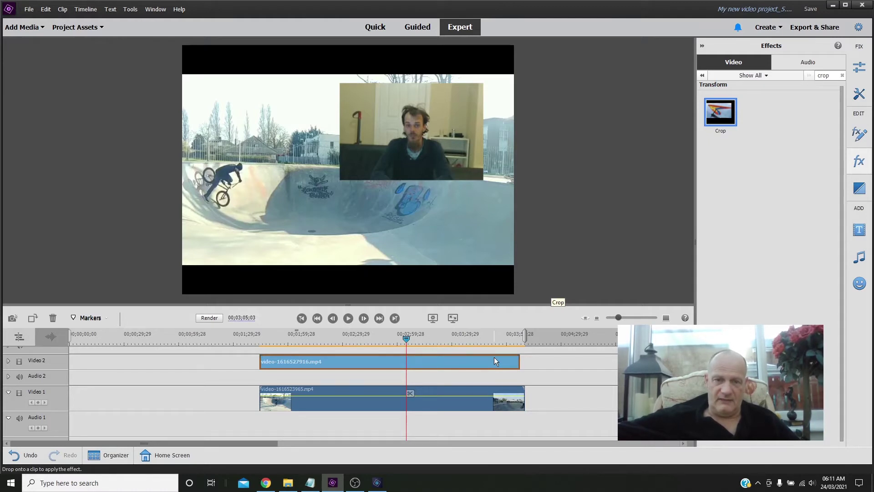
drag(494, 357, 494, 358)
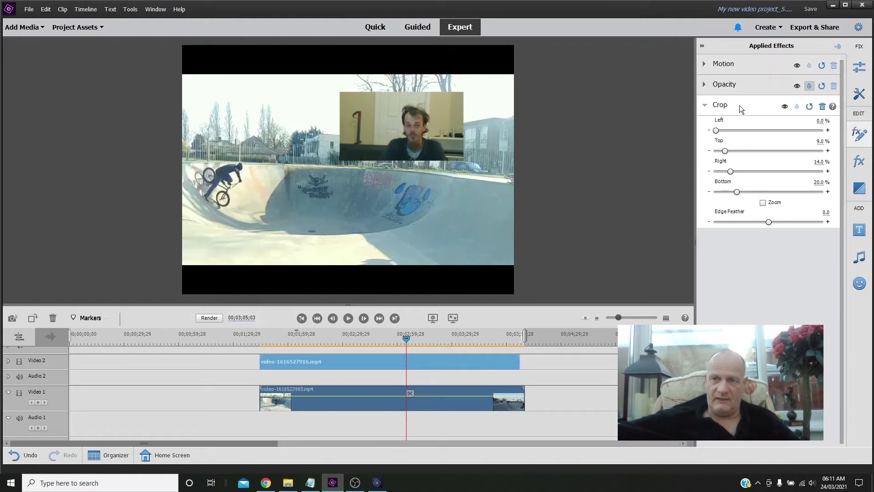
Crop the overlay to 26.4% left, 16.5% top, 22.5% right and 27.7% bottom, and shift it slightly toward the frame's upper-right corner
drag(717, 131, 744, 191)
mouse_move(431, 123)
mouse_down()
mouse_move(464, 130)
mouse_move(447, 123)
mouse_up()
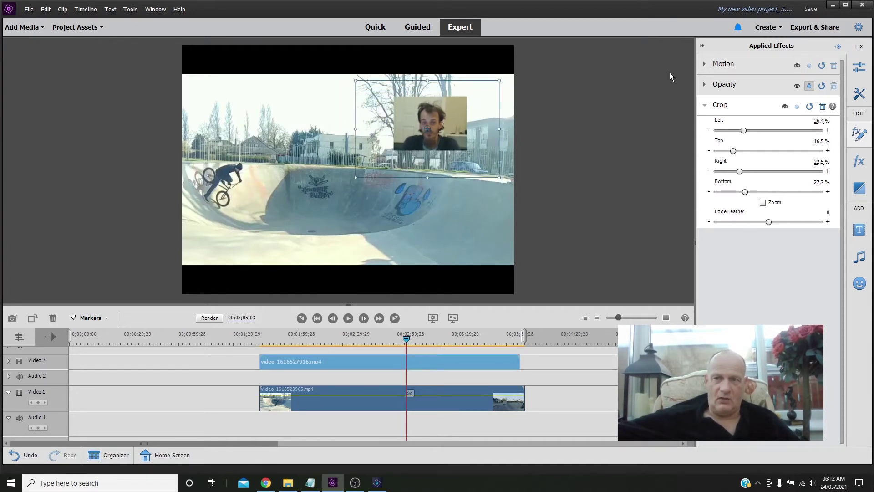
click(455, 182)
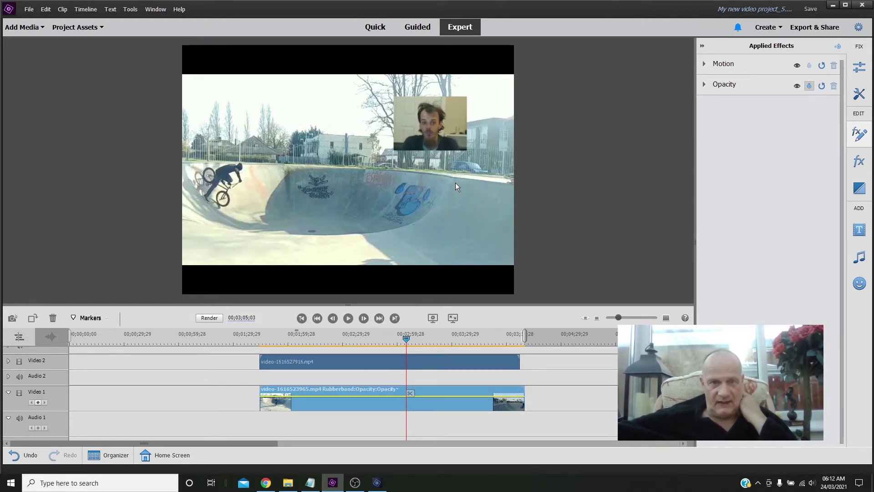
Place silhouette.jpg from the project assets on the Video 3 track, ahead of the two video clips, and hide the assets again
click(94, 30)
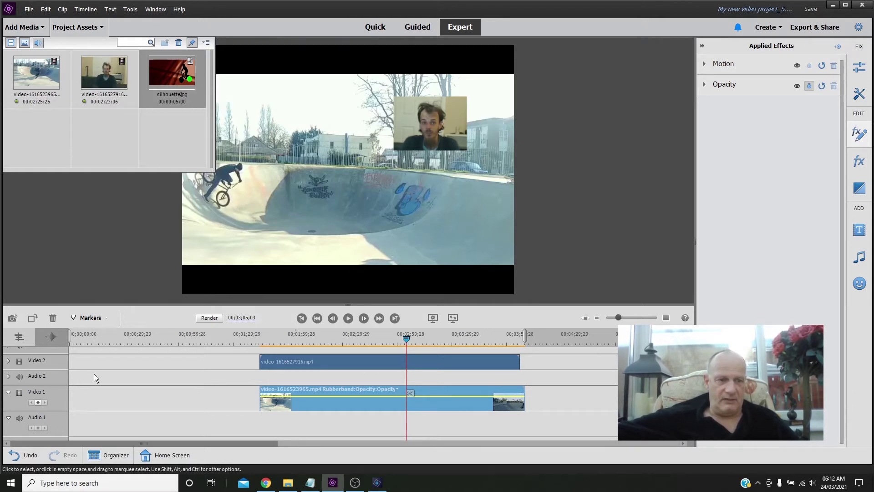
scroll(95, 375, up, 1)
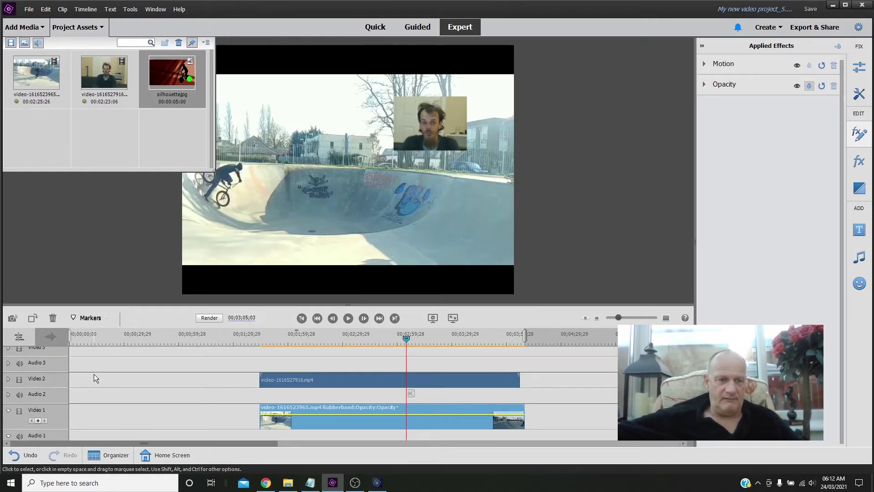
scroll(94, 374, up, 1)
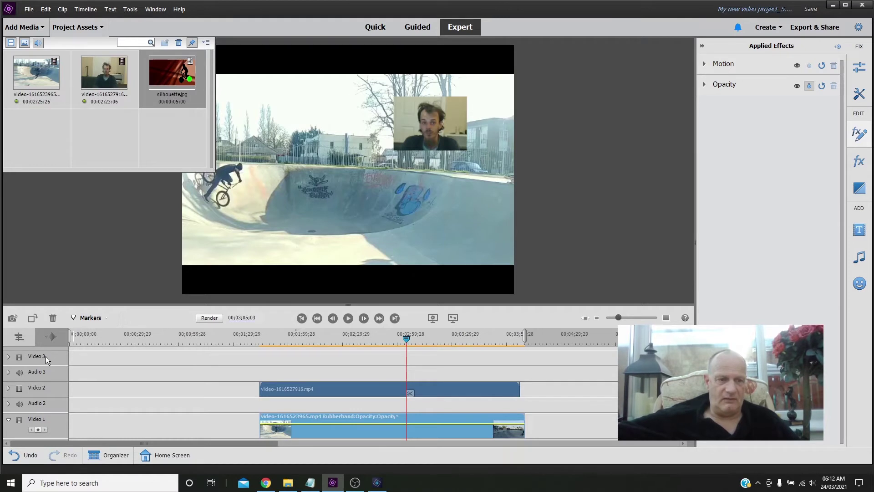
drag(167, 81, 263, 368)
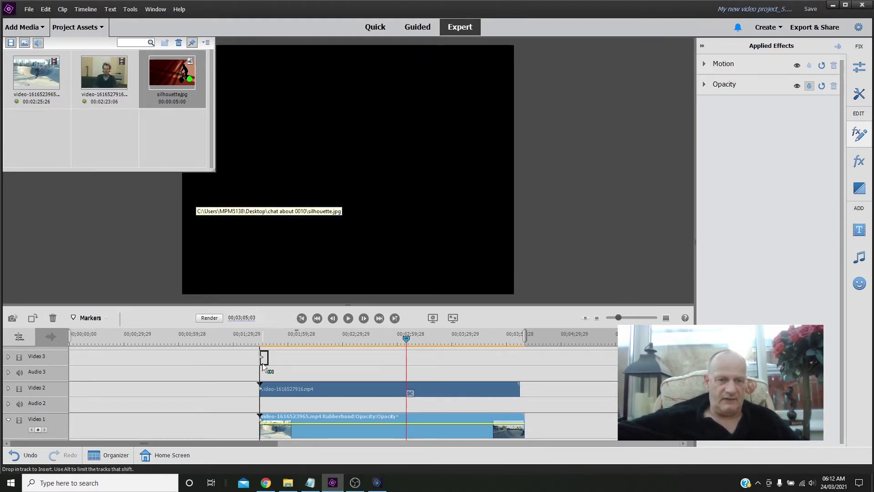
drag(263, 368, 210, 364)
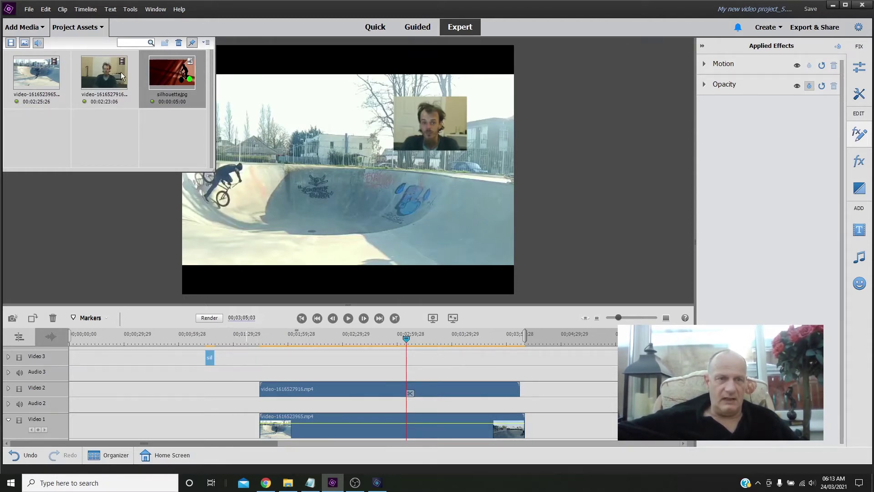
click(102, 28)
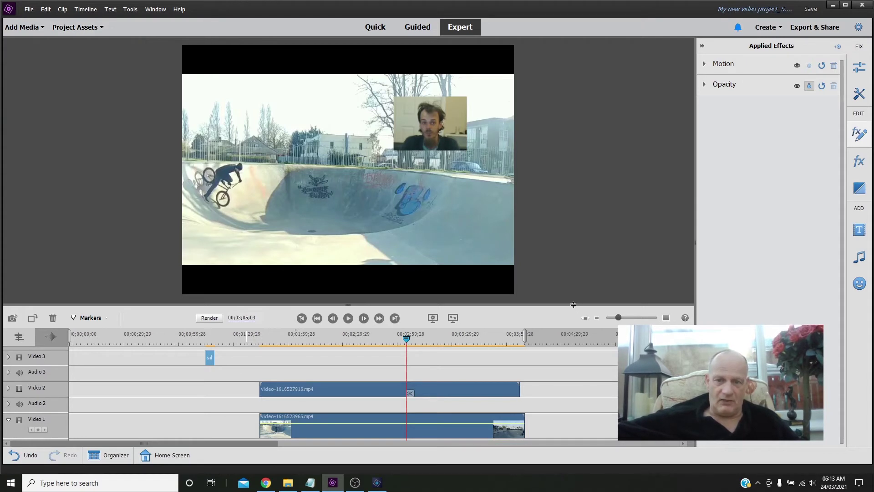
Reorder the tracks: video-1616523965.mp4 on Video 3, silhouette.jpg on Video 2 stretched to the overlay clip's length, and video-1616527916.mp4 on Video 1
drag(573, 304, 572, 254)
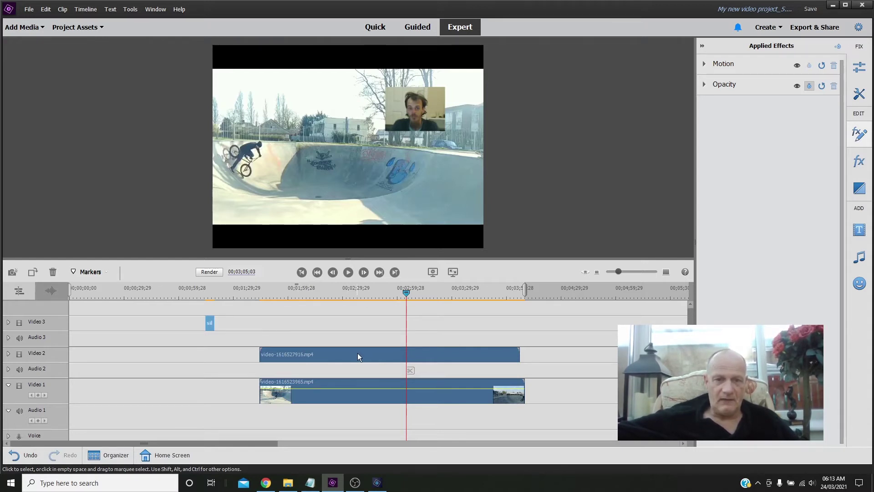
mouse_move(358, 357)
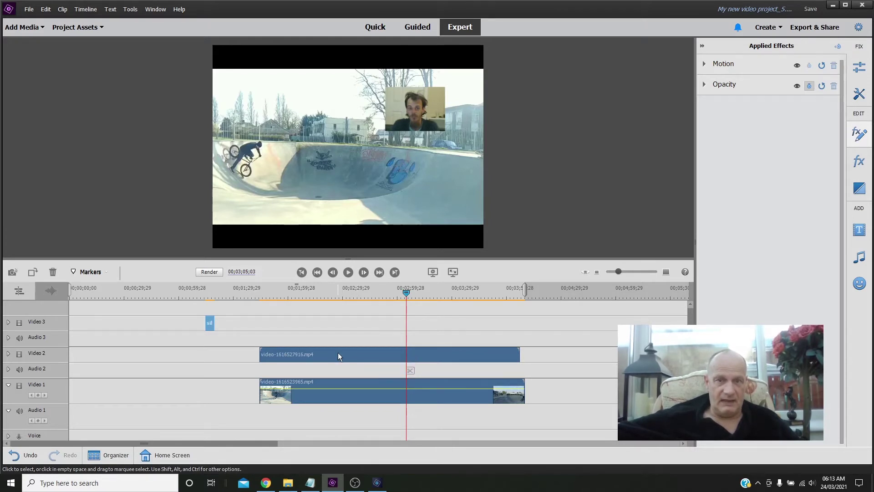
click(352, 385)
drag(356, 360, 351, 316)
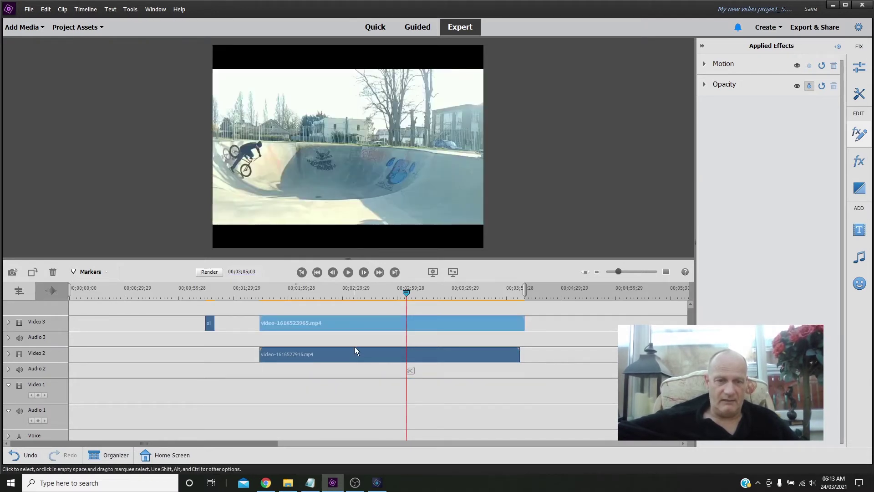
drag(355, 352, 354, 396)
drag(212, 322, 369, 359)
drag(474, 364, 518, 369)
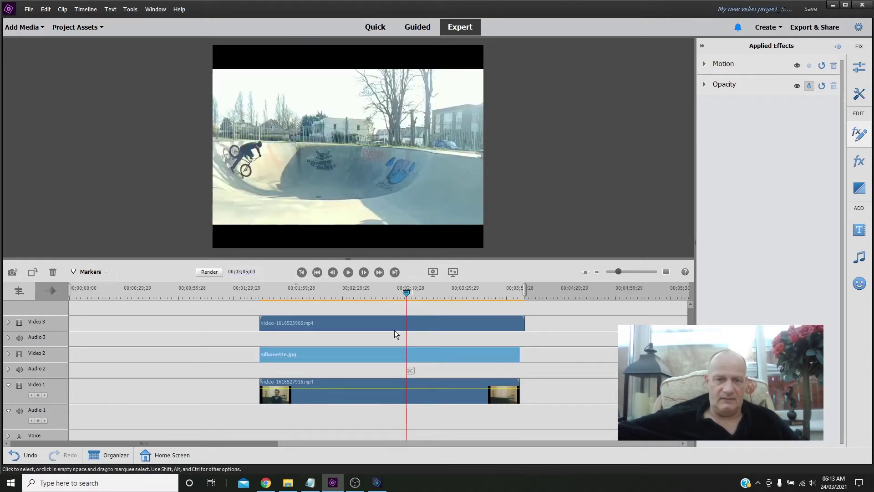
Scale the skatepark clip on Video 3 down and place it beside the cyclist, in the left part of the silhouette image
click(354, 294)
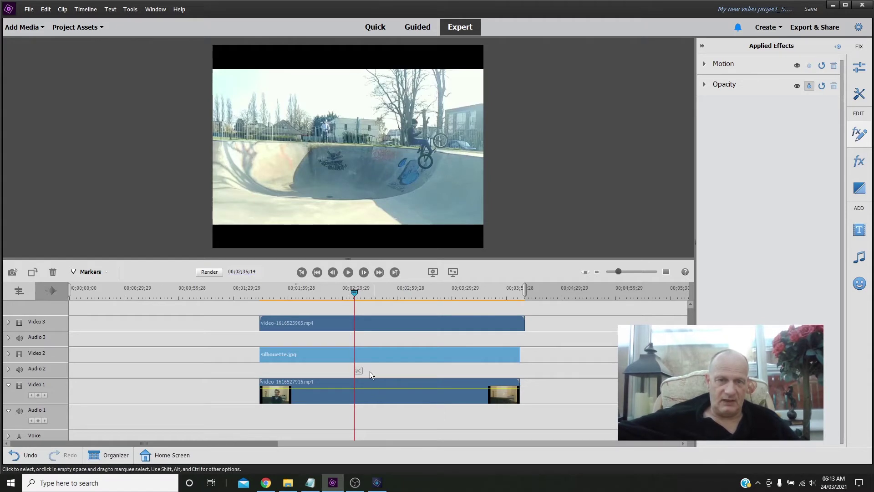
click(367, 326)
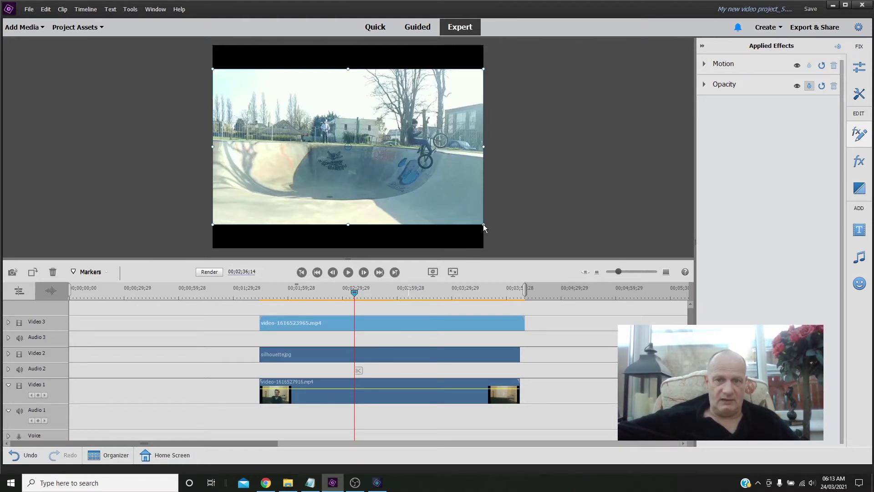
drag(483, 225, 381, 192)
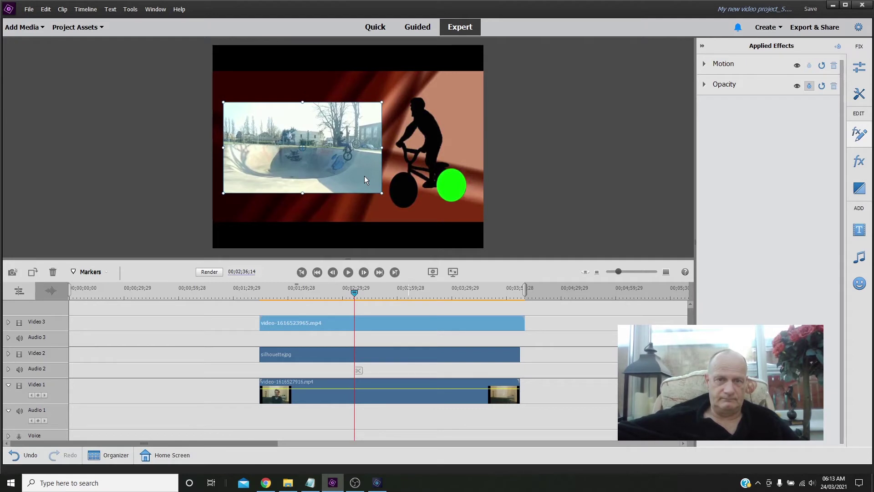
Search the video effects for "green" and apply Green Screen Key to silhouette.jpg on Video 2
click(418, 193)
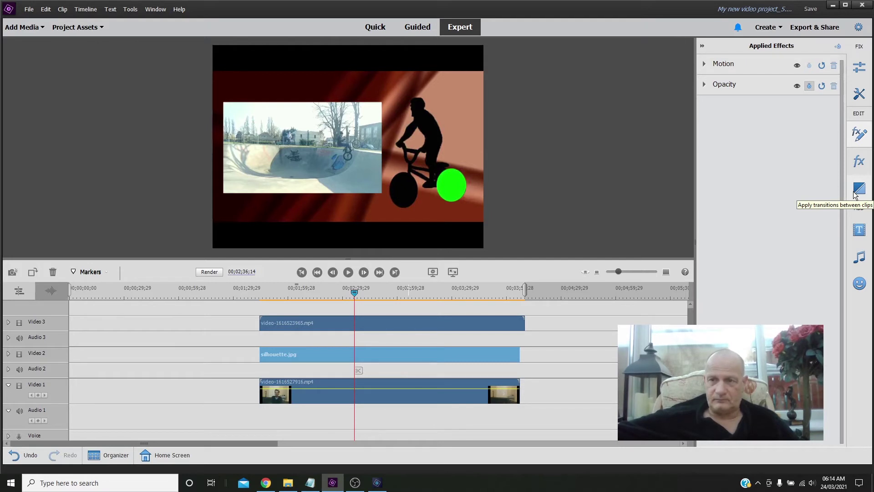
click(859, 162)
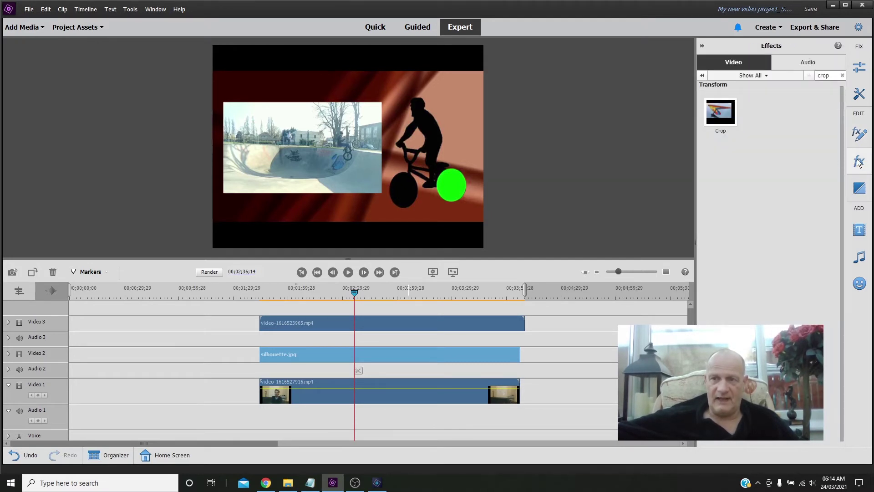
drag(830, 75, 818, 75)
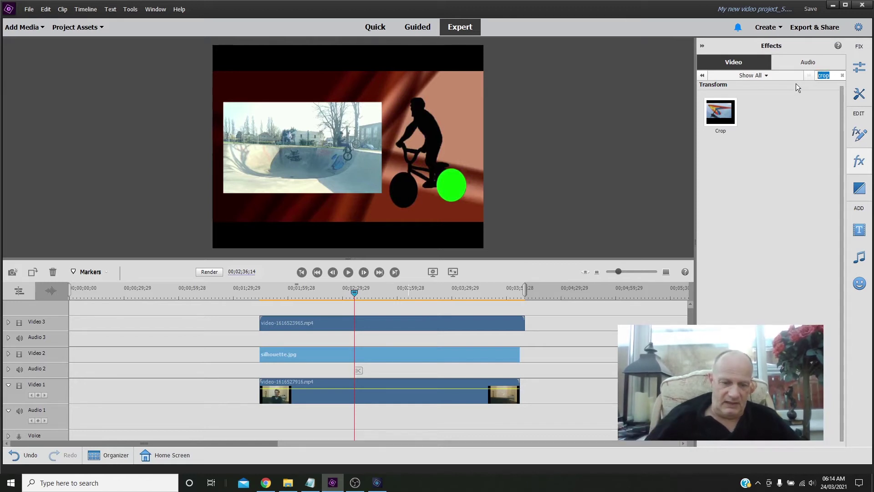
text(green)
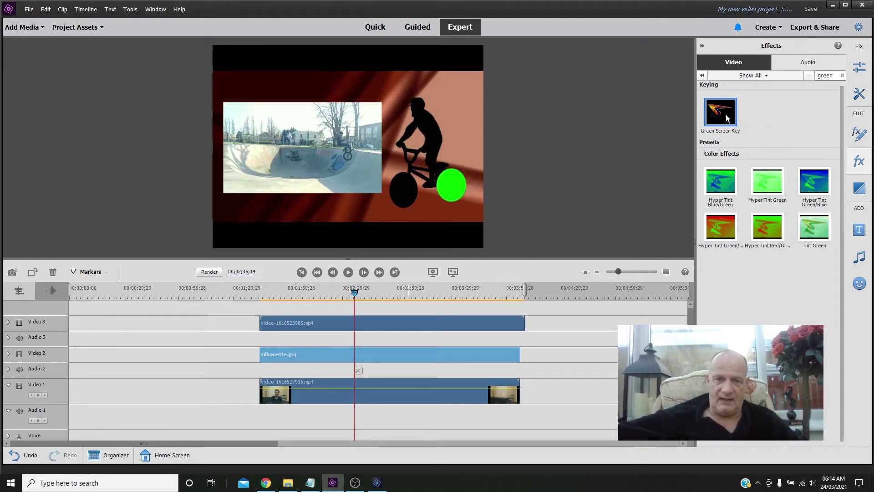
drag(664, 141, 498, 352)
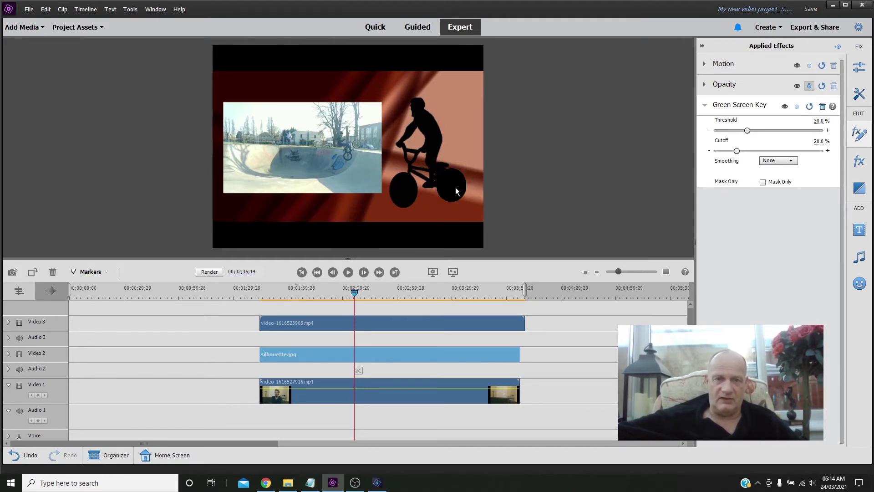
Shift the Video 1 clip earlier for access, then scale it to 34.8 and position it at 557.5, 338.0 behind the bike's keyed-out wheel
click(401, 387)
drag(408, 386, 276, 392)
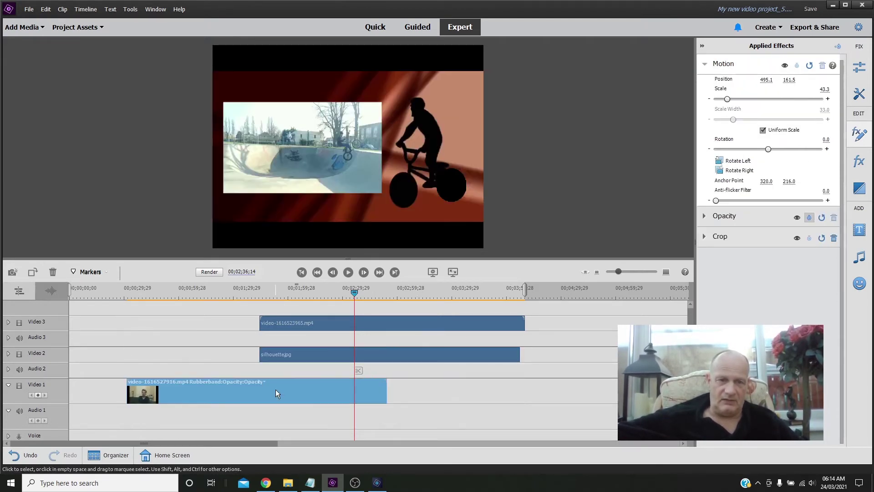
click(235, 295)
click(433, 119)
drag(435, 135, 441, 202)
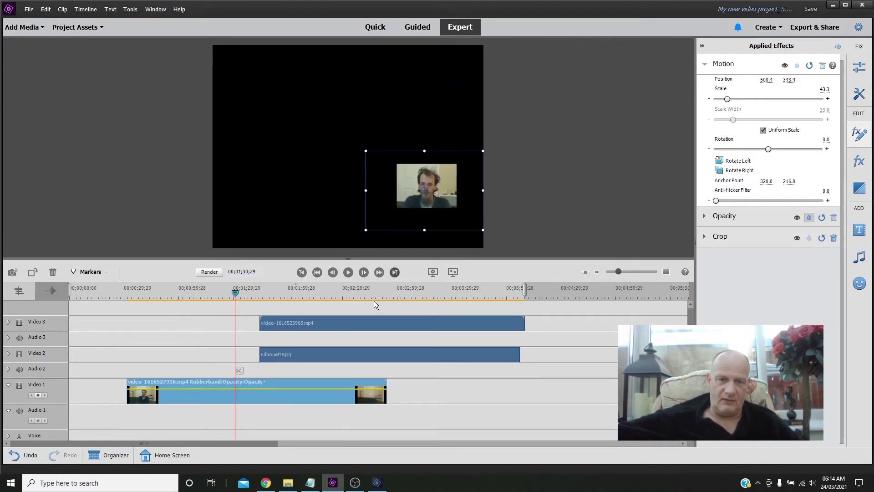
click(326, 291)
drag(450, 185, 474, 186)
drag(505, 230, 482, 210)
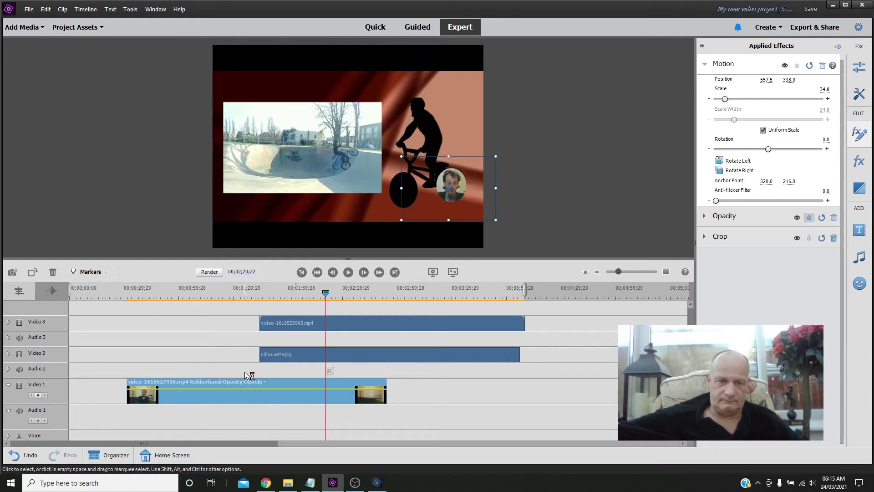
Move the Video 1 clip back so it starts together with the clips on Video 2 and Video 3
click(255, 381)
drag(293, 398, 423, 403)
drag(326, 289, 337, 295)
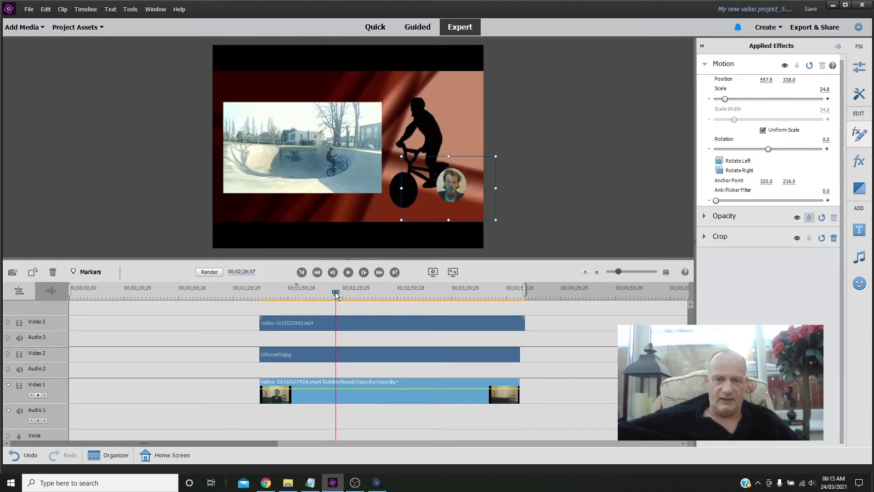
Play back the composition to check the face clip inside the wheel, and stop the playback
click(520, 226)
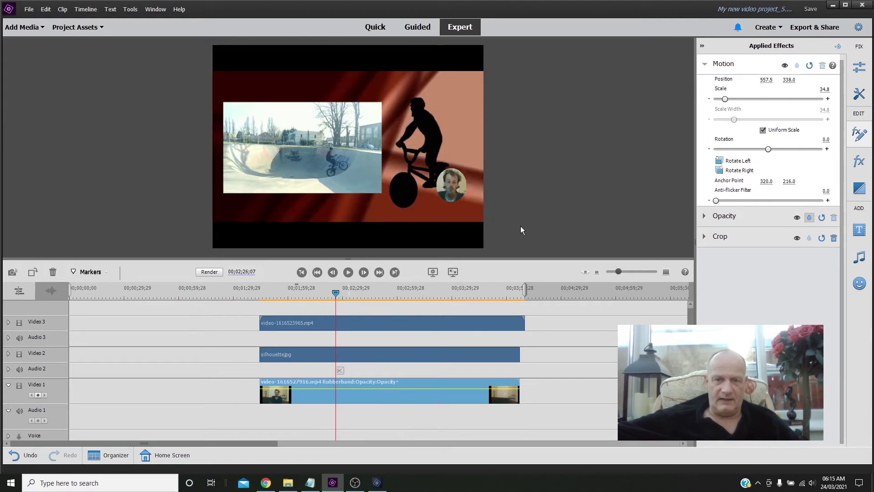
click(349, 272)
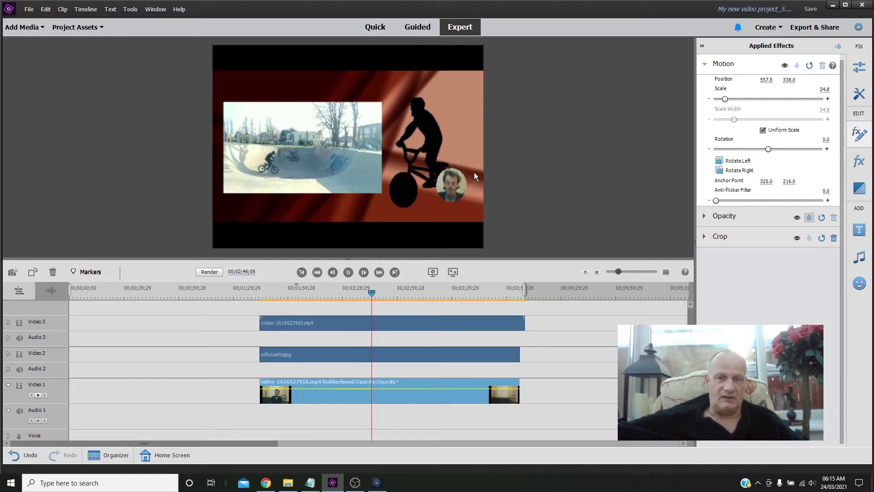
key(space)
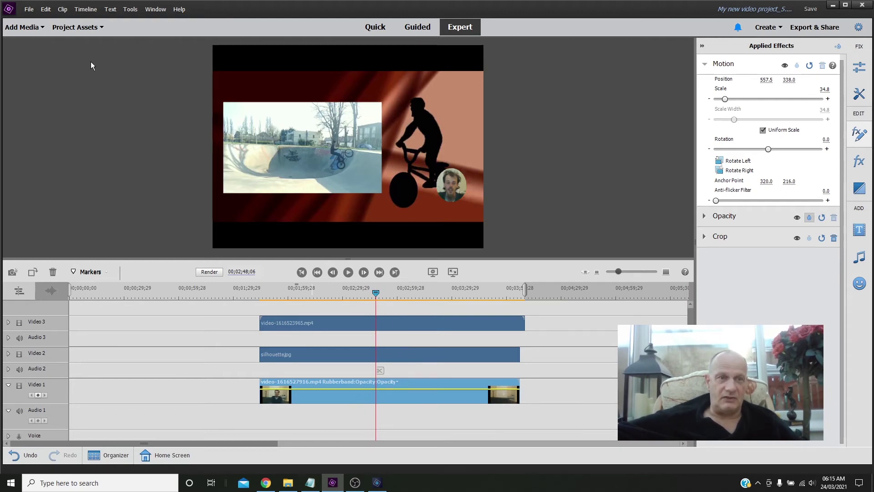
Place 1tv.gif from the project assets on the Video 3 track, ahead of the existing clips, and hide the assets again
click(77, 27)
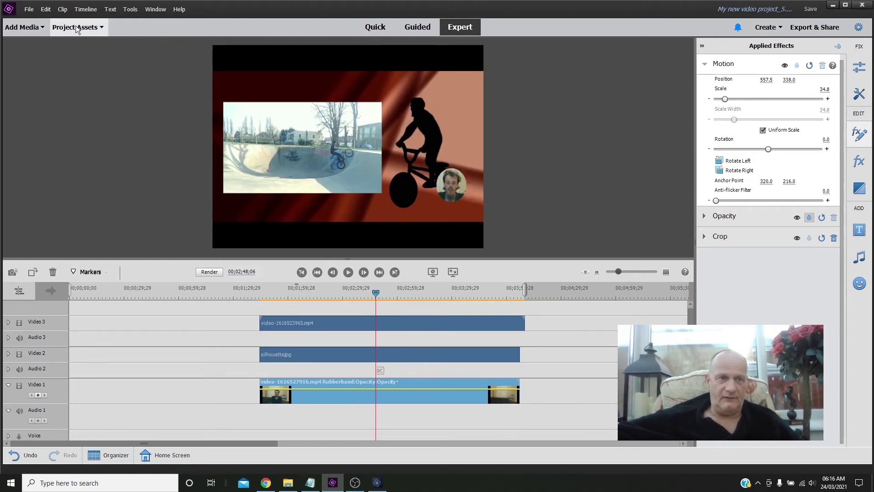
mouse_move(106, 128)
mouse_down()
mouse_move(153, 287)
mouse_move(157, 335)
mouse_move(140, 337)
mouse_move(208, 326)
mouse_up()
click(154, 293)
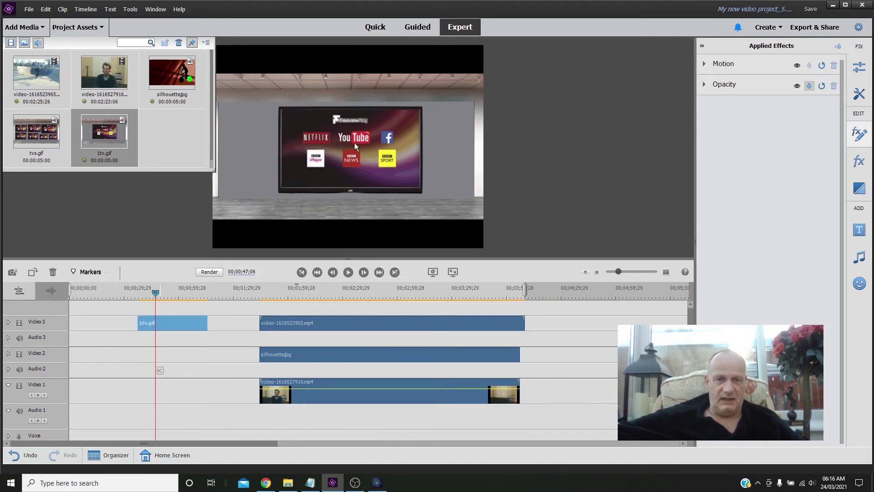
click(102, 27)
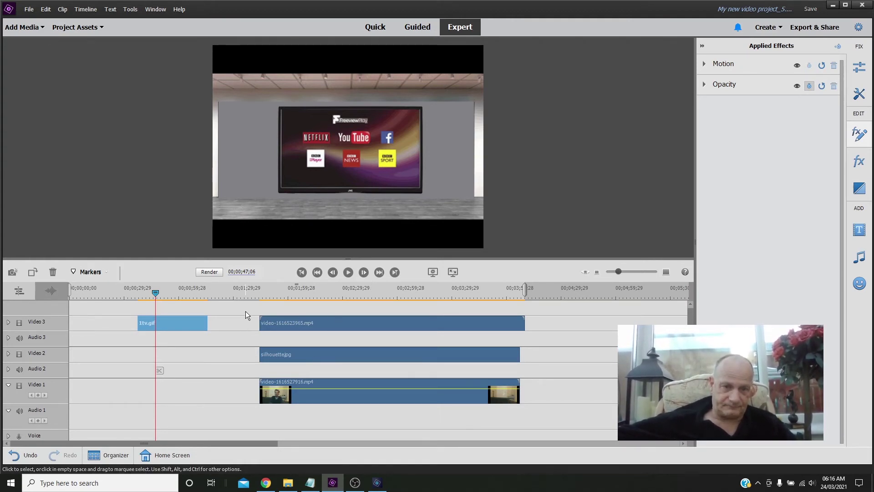
Move 1tv.gif down to the Video 2 track and delete silhouette.jpg from that track
drag(188, 321, 210, 351)
click(312, 355)
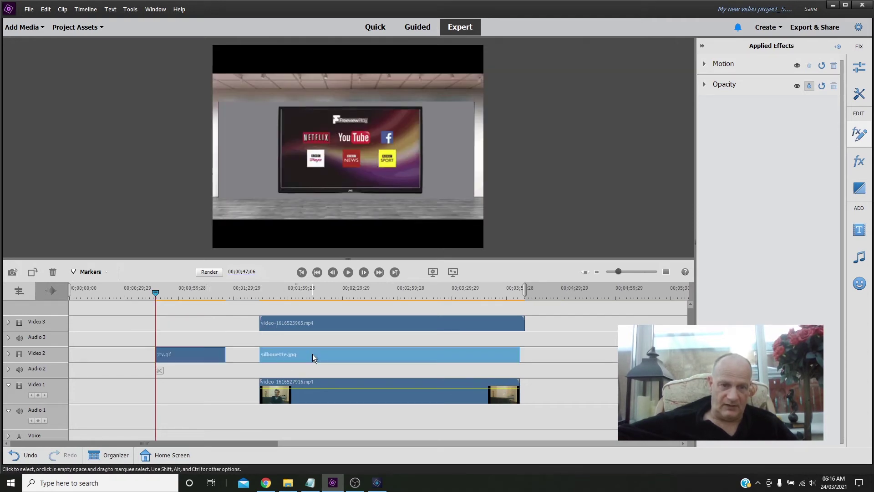
key(Delete)
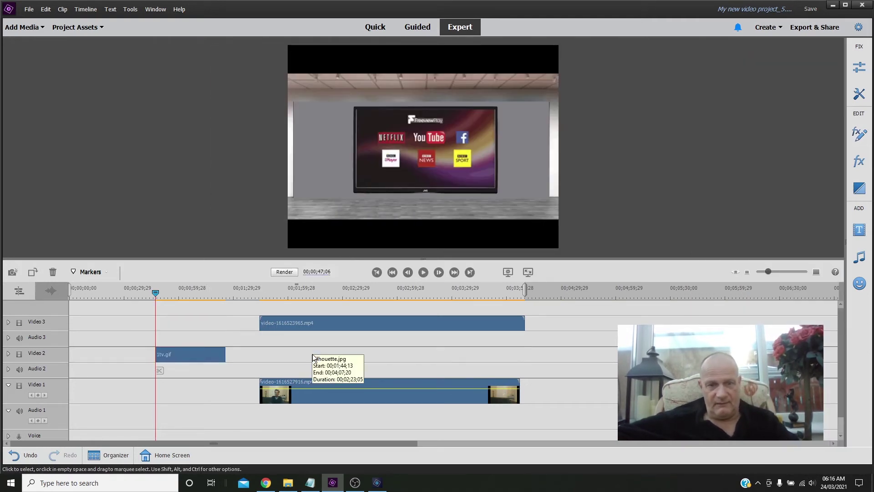
Put 1tv.gif on Video 1 and video-1616527916.mp4 on Video 2, both starting in line with the skatepark clip
drag(195, 350, 286, 359)
drag(365, 393, 504, 395)
drag(296, 352, 307, 394)
drag(464, 404, 331, 359)
Resize and reposition the skatepark clip on Video 3 so that it fills the television's screen in 1tv.gif
drag(157, 296, 279, 293)
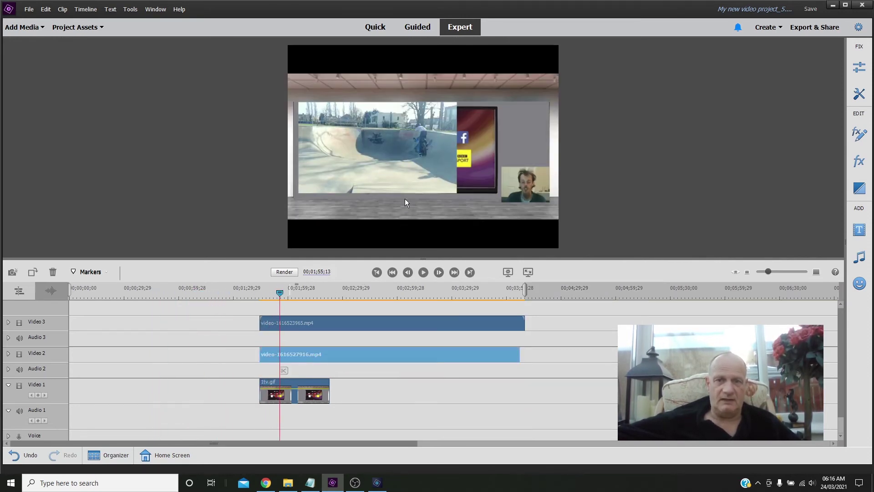
click(411, 184)
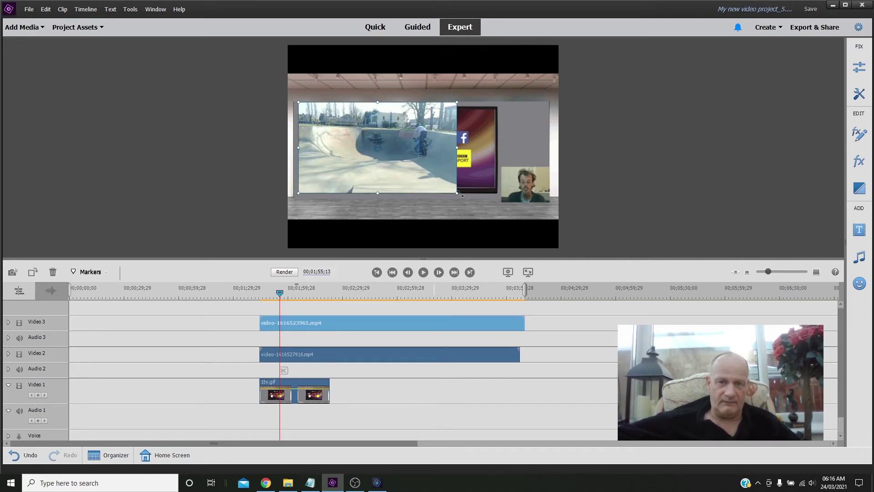
drag(458, 195, 445, 183)
drag(420, 162, 457, 157)
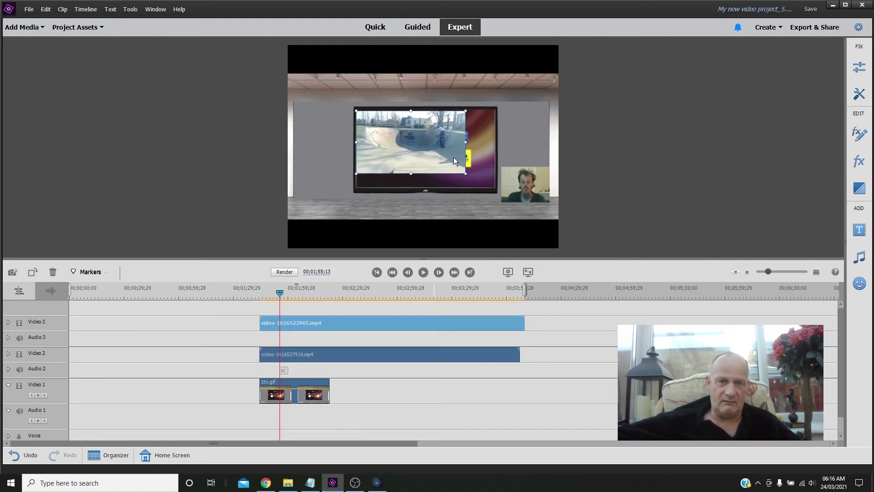
mouse_move(467, 173)
mouse_down()
mouse_move(480, 188)
mouse_move(463, 167)
mouse_move(494, 187)
mouse_move(477, 170)
mouse_up()
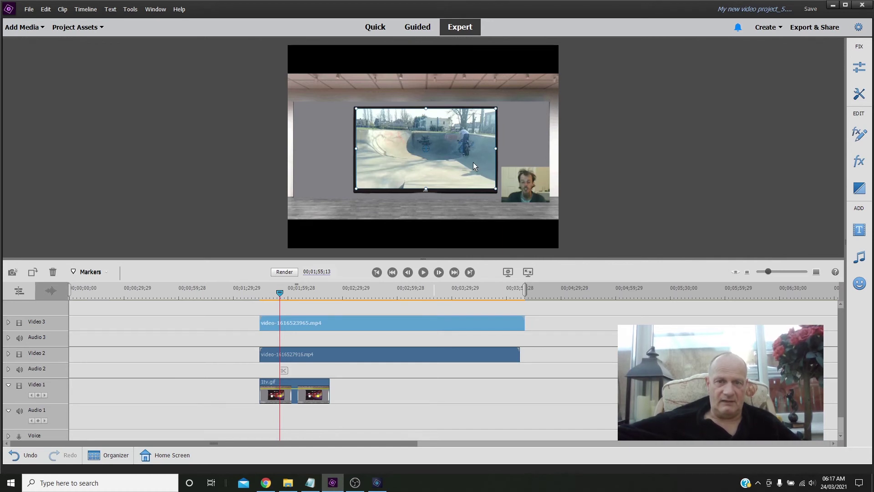
mouse_move(471, 159)
mouse_down()
mouse_move(478, 159)
mouse_move(470, 162)
mouse_up()
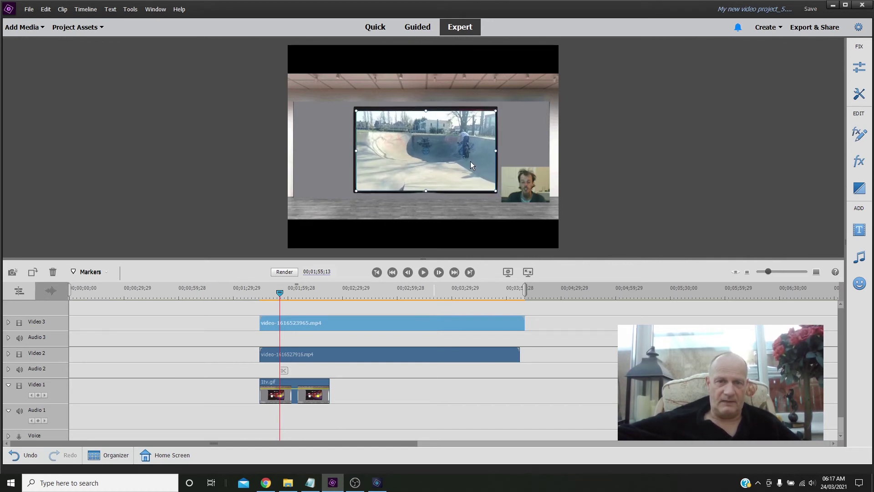
Move the face clip on Video 2 left so that it overlaps the television's lower-right corner
click(525, 152)
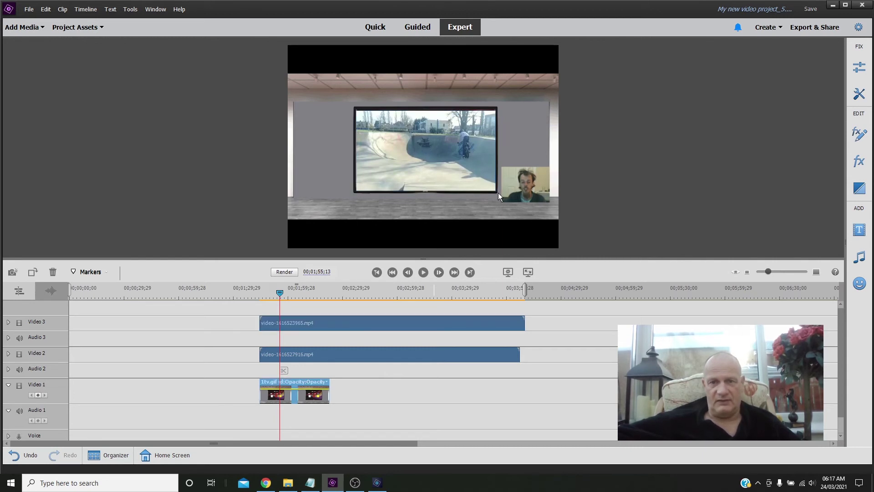
click(516, 185)
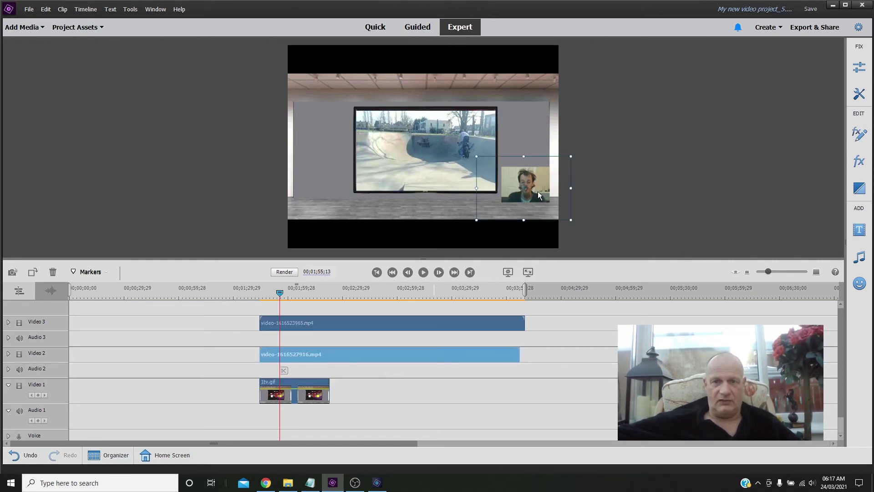
drag(537, 191, 512, 188)
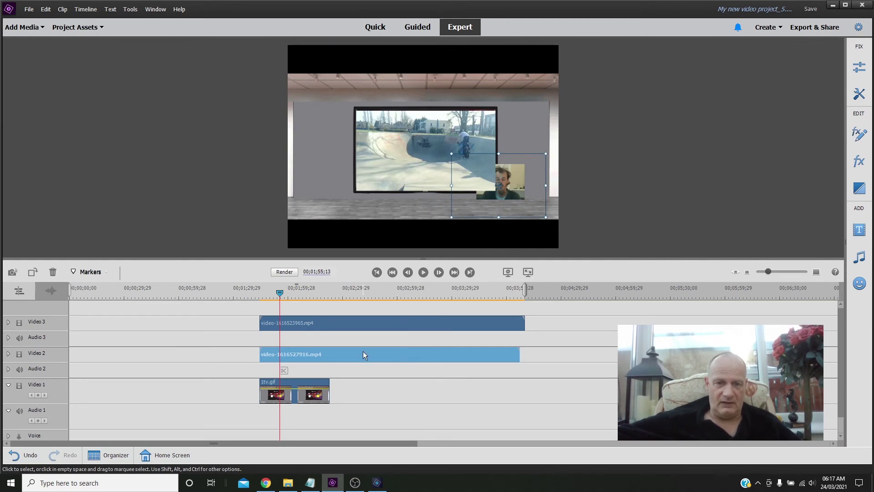
Swap the two clips' tracks, putting video-1616527916.mp4 on Video 3 and video-1616523965.mp4 on Video 2 with their starts aligned
drag(370, 323, 512, 401)
drag(409, 350, 410, 324)
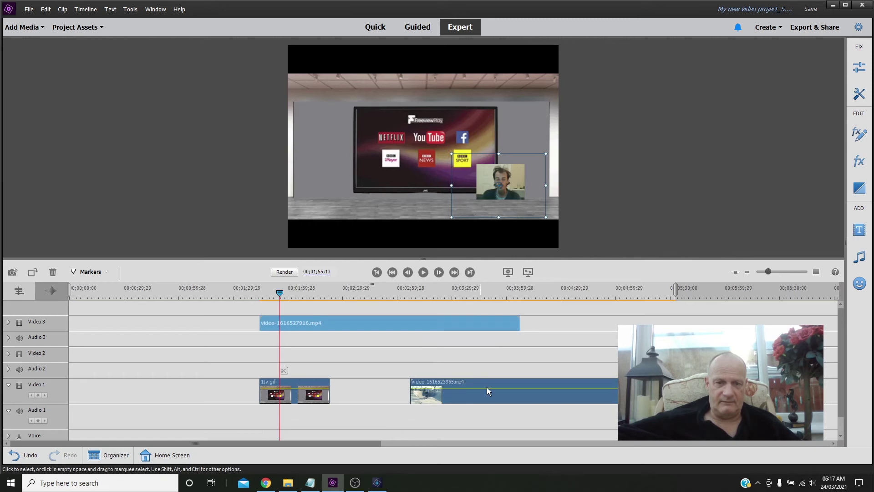
drag(487, 391, 350, 363)
Shrink the face clip and fit it inside the lower-right corner of the television's screen, and play back the result
click(514, 188)
drag(513, 189, 476, 174)
drag(507, 201, 486, 183)
click(631, 189)
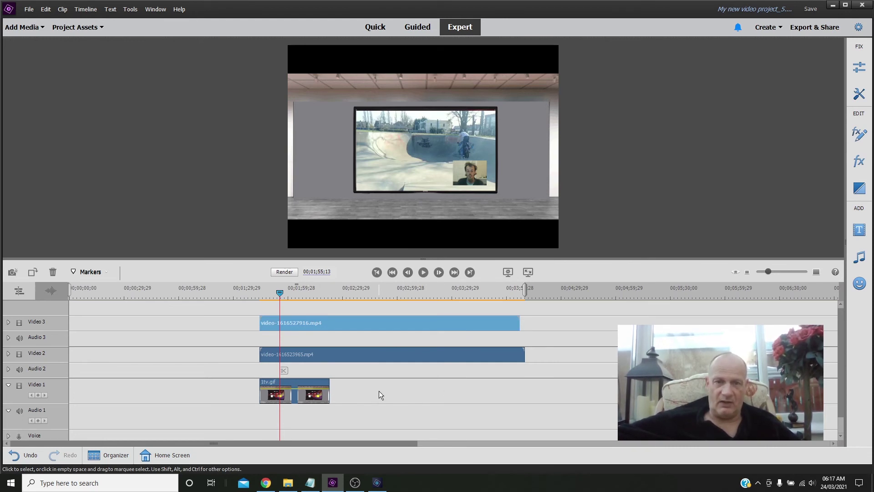
click(424, 272)
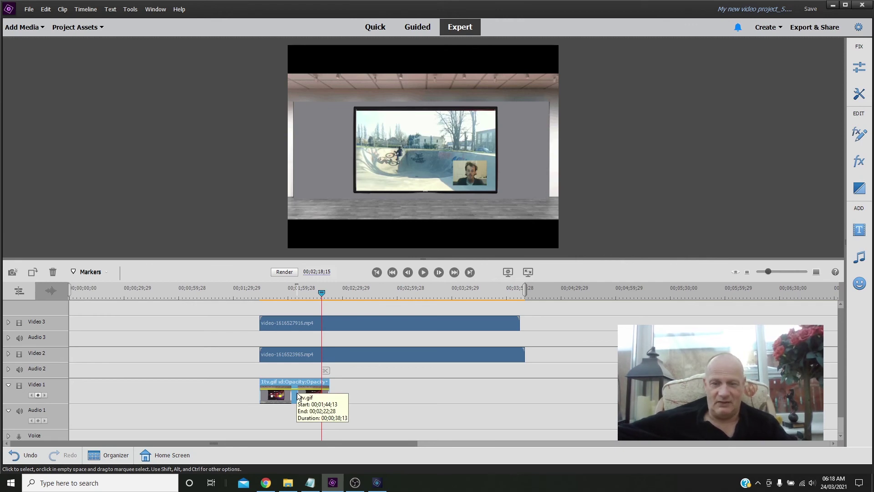
Replace 1tv.gif on Video 1 with tvs.gif and shrink the skatepark clip to fit inside the upper-left television
key(Delete)
click(78, 27)
drag(36, 132, 261, 390)
click(490, 189)
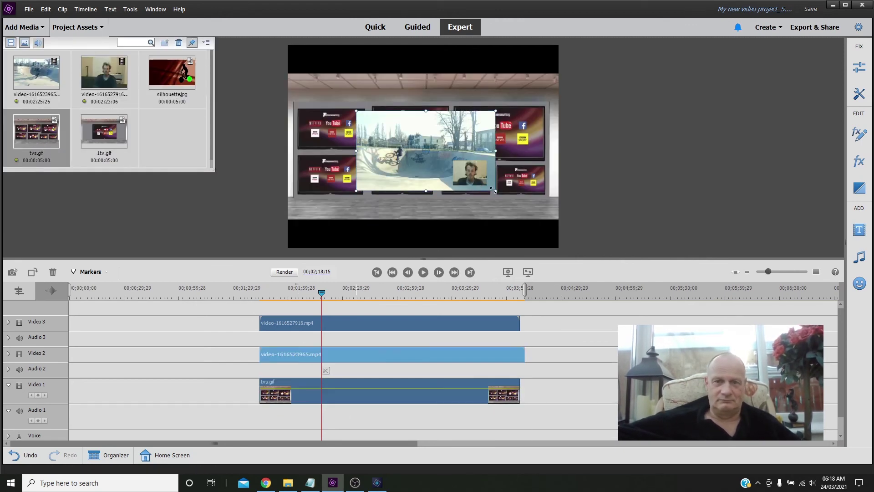
drag(490, 189, 359, 136)
Add extra video tracks to the timeline to hold more copies of the skatepark clip
right_click(54, 339)
click(77, 360)
click(504, 202)
Place a copy of the skatepark clip on Video 3 inside the upper-middle television and move the face clip further along Video 4
drag(335, 350, 437, 351)
right_click(346, 350)
click(364, 219)
drag(524, 383, 651, 318)
click(342, 292)
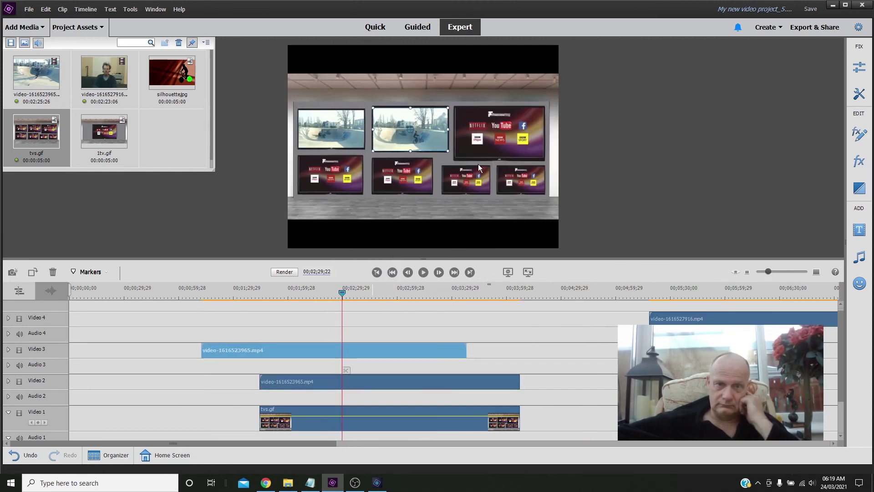
Split sections off the skatepark clips, placing one section on Video 4 and positioning a copy over the second television in the lower row
drag(410, 351, 382, 350)
drag(283, 350, 335, 319)
drag(429, 136, 422, 179)
click(455, 382)
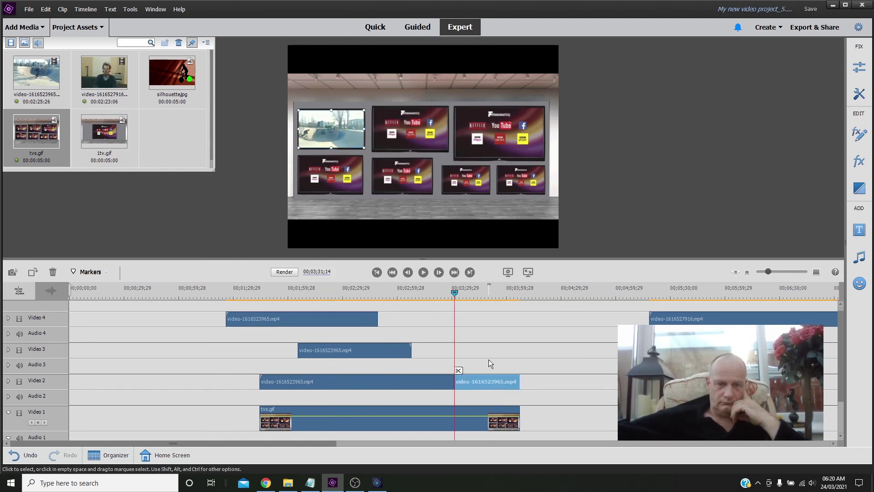
Add another set of video tracks above Video 4 for the remaining television overlays
right_click(55, 326)
click(85, 354)
click(503, 201)
Align the skatepark clips' starts at 00;01;44;13 and fit the copies inside the lower row's remaining televisions
drag(310, 351, 274, 349)
click(376, 271)
scroll(451, 351, up, 2)
click(411, 172)
click(473, 182)
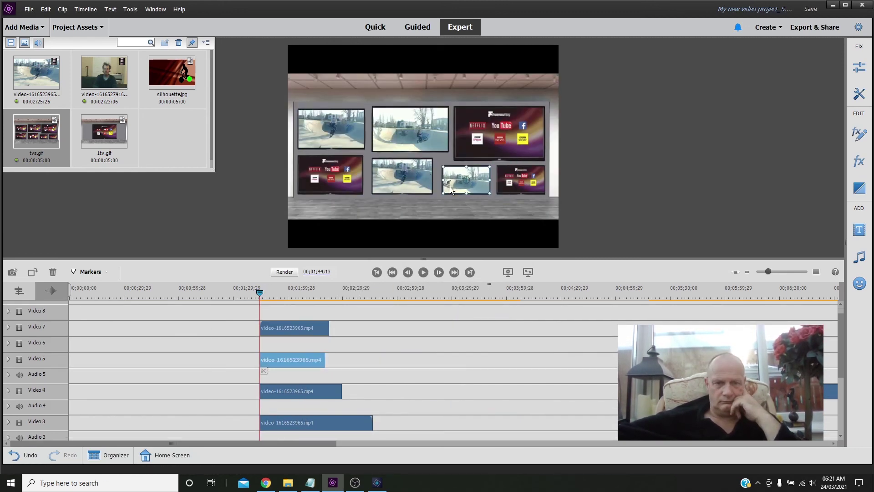
drag(450, 187, 365, 179)
Place the face clip on Video 9 aligned with the other clips' starts, and fit it inside the upper-right television
scroll(363, 332, down, 2)
click(364, 372)
drag(369, 373, 526, 339)
click(507, 201)
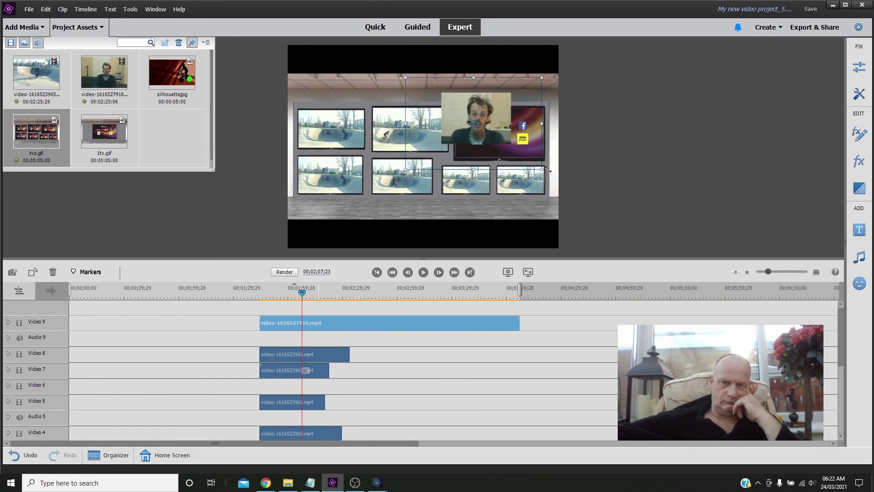
click(858, 136)
click(635, 172)
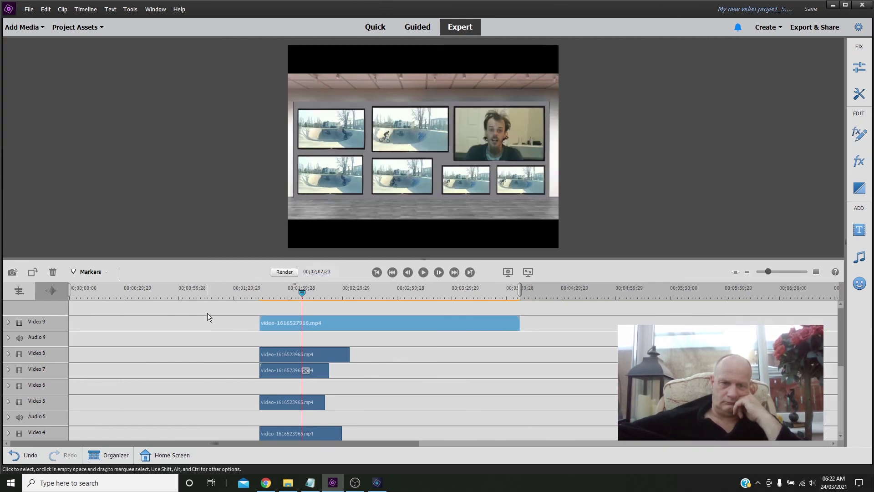
Trim the overlay clips on all tracks to end together at 00;02;19;01 and play back the finished television wall
key(minus)
click(195, 292)
scroll(280, 356, down, 3)
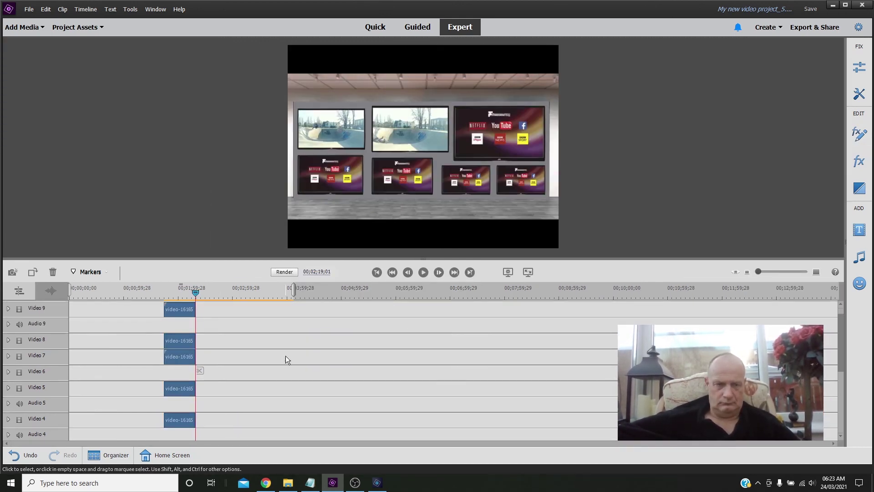
key(equal)
scroll(295, 323, up, 3)
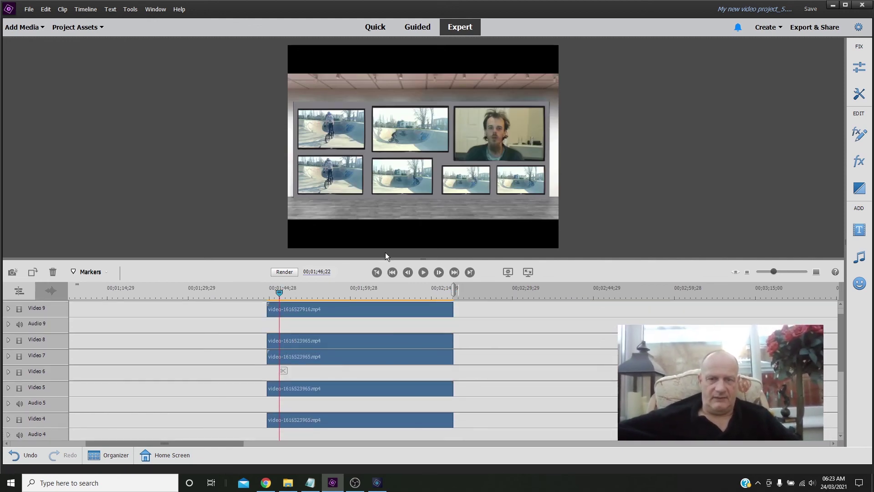
click(423, 273)
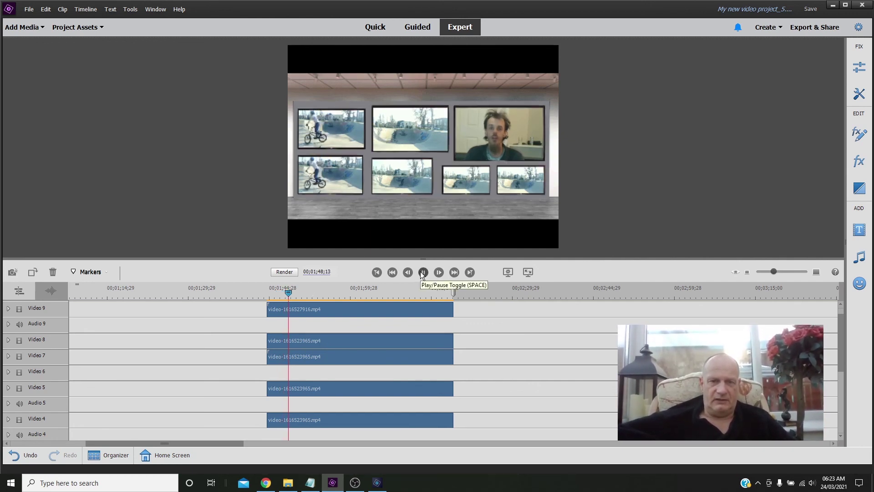